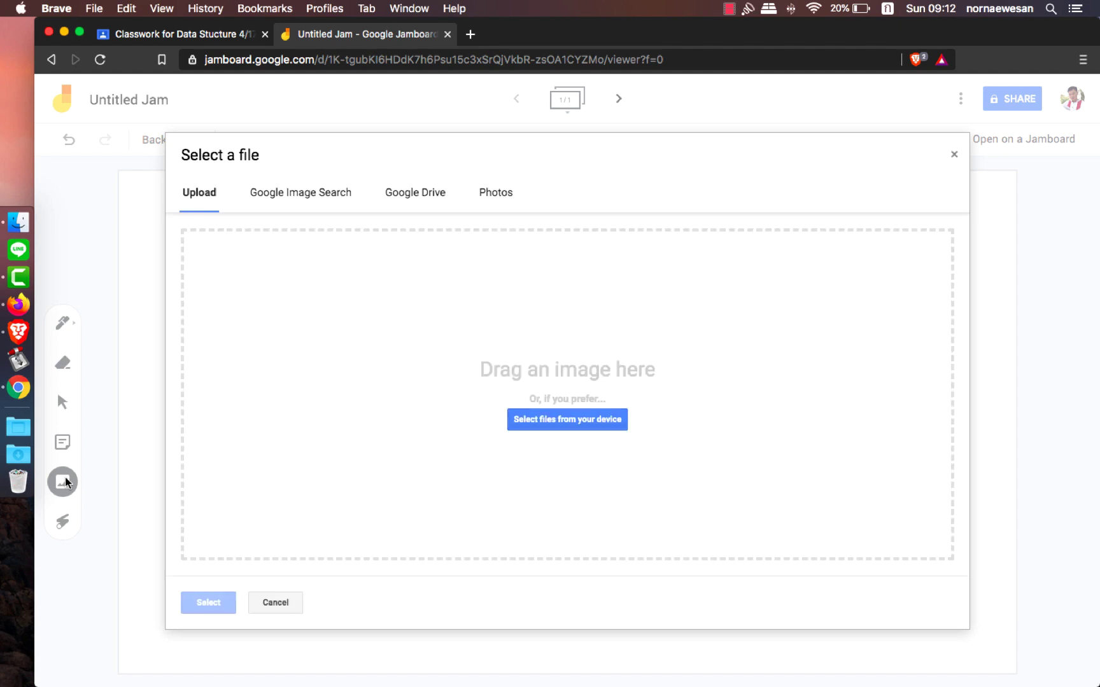
Insert the maroon-and-teal computer picture from a Google image search for "computer logo" and move it below the blue note.
{"action": "left_click", "coordinate": [296, 198]}
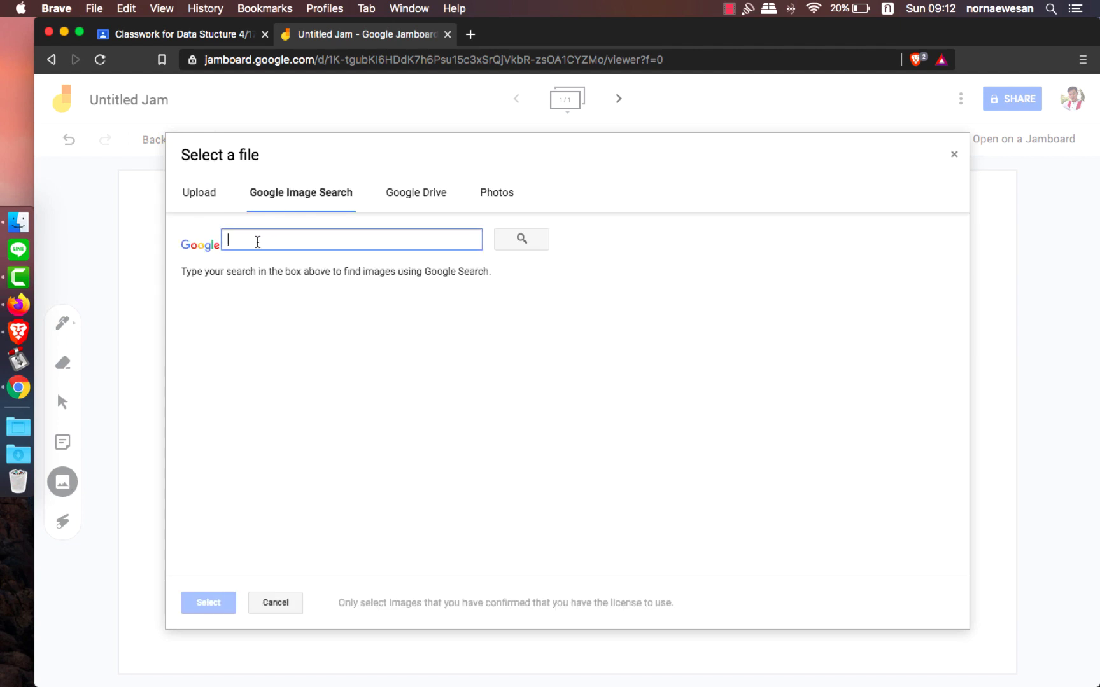
{"action": "type", "text": "computer logo"}
{"action": "key", "text": "Return"}
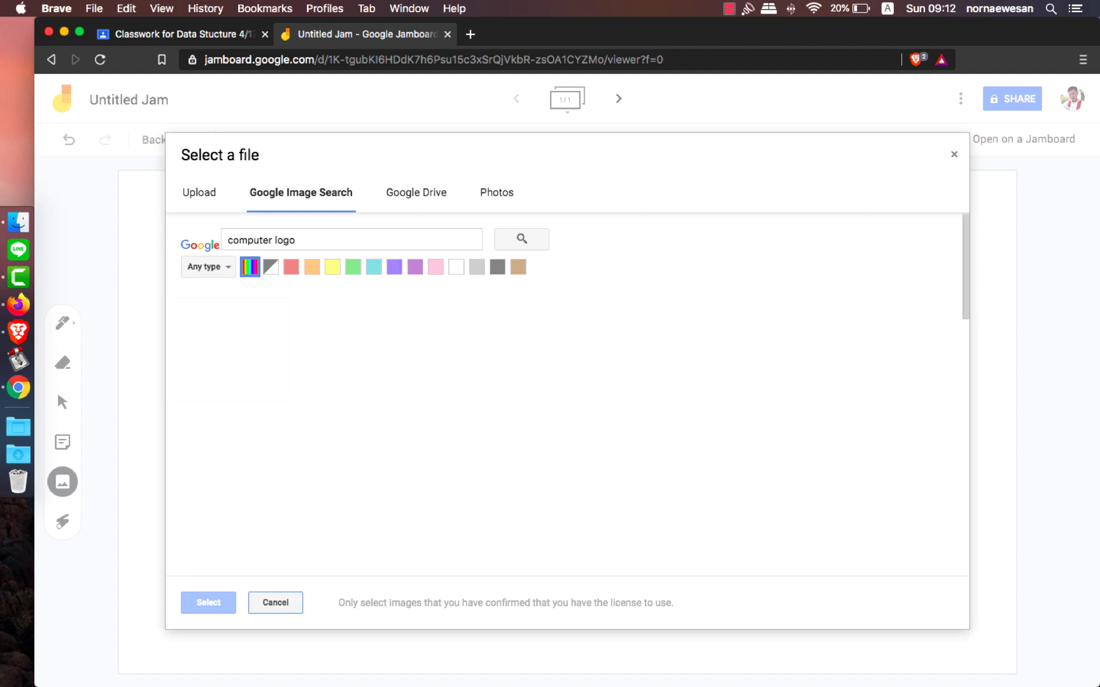
{"action": "left_click", "coordinate": [213, 342]}
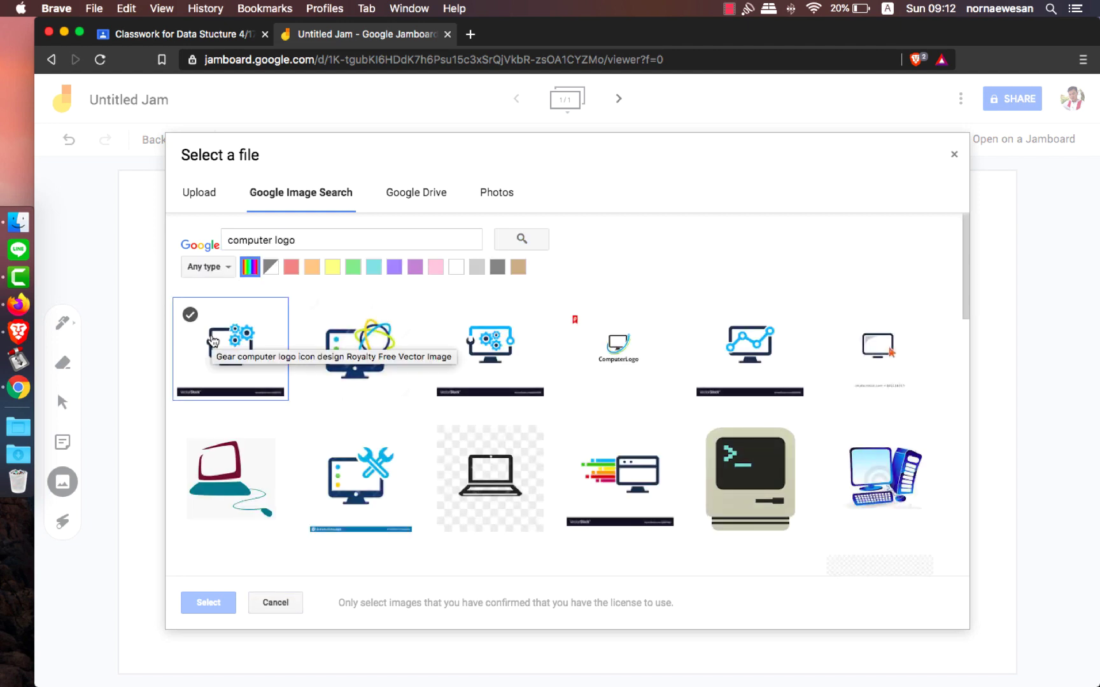
{"action": "left_click", "coordinate": [198, 450]}
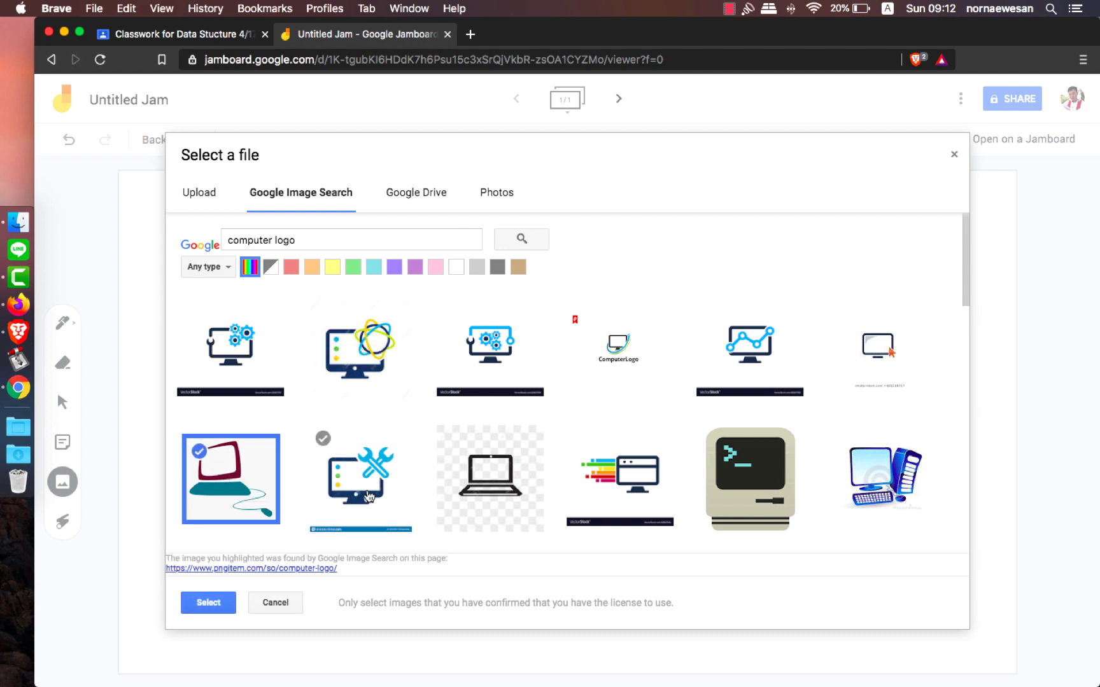
{"action": "left_click", "coordinate": [208, 603]}
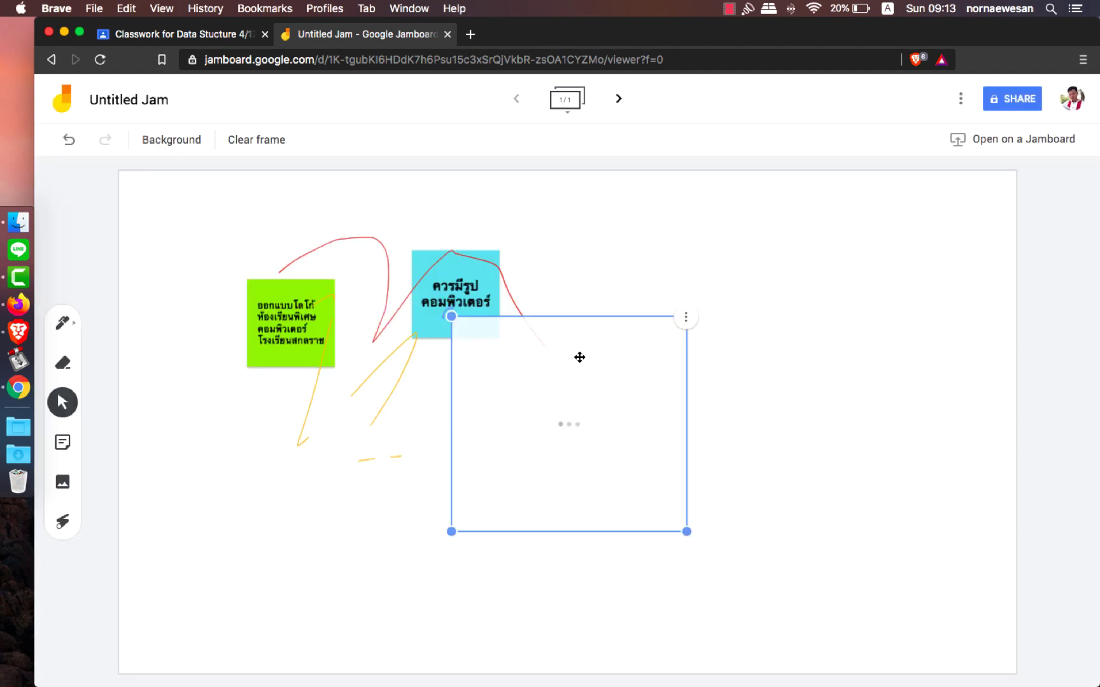
{"action": "left_click_drag", "start_coordinate": [581, 357], "coordinate": [532, 421]}
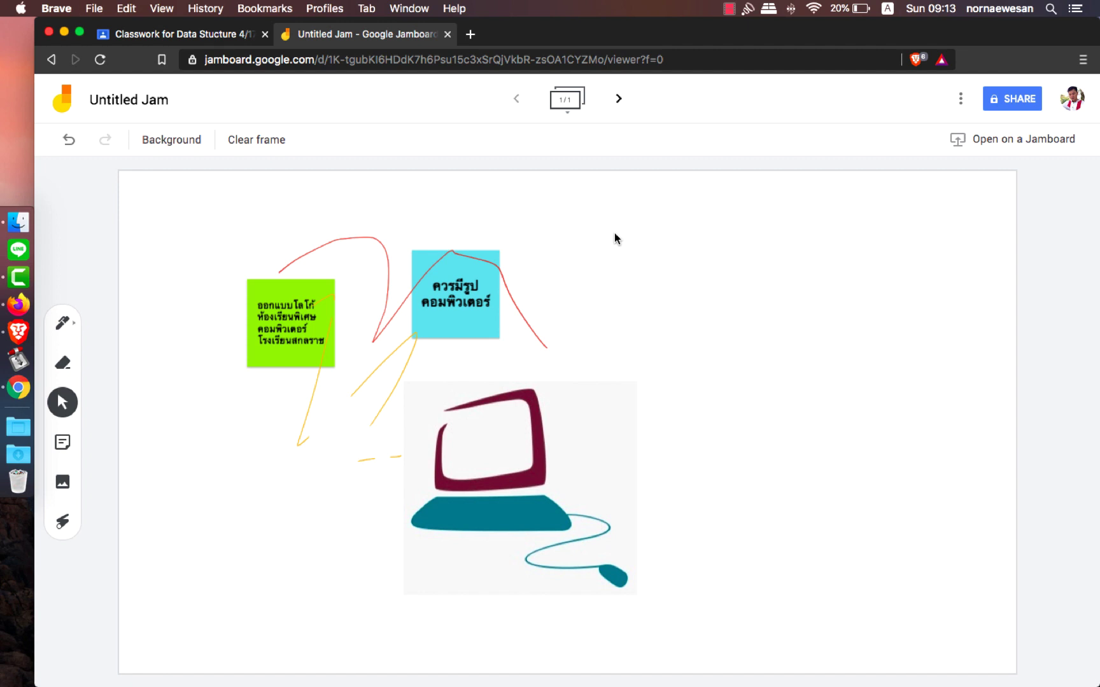
Set the jam's link sharing to "On - Anyone with the link" and copy the sharing link.
{"action": "left_click", "coordinate": [1012, 98]}
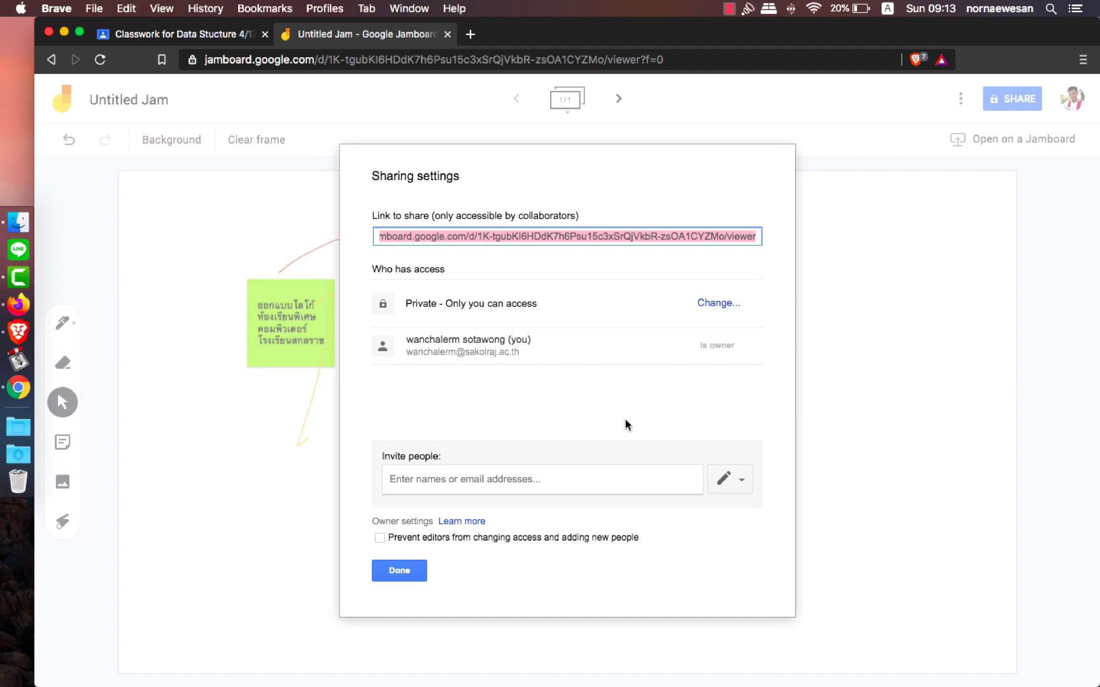
{"action": "left_click", "coordinate": [714, 305]}
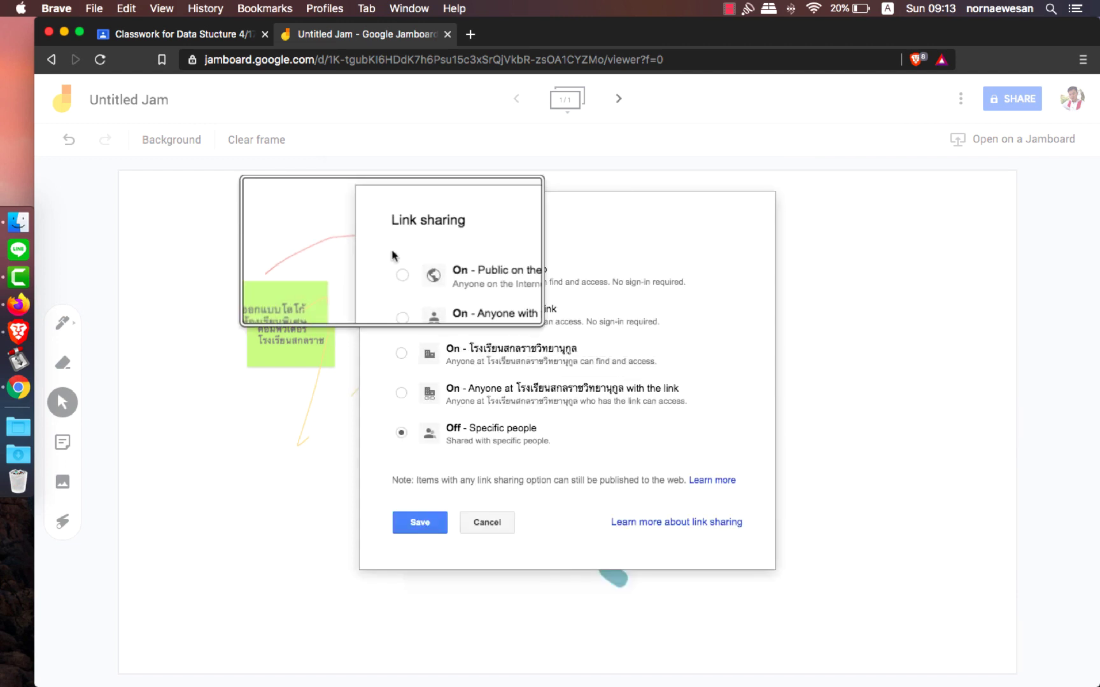
{"action": "left_click", "coordinate": [401, 314]}
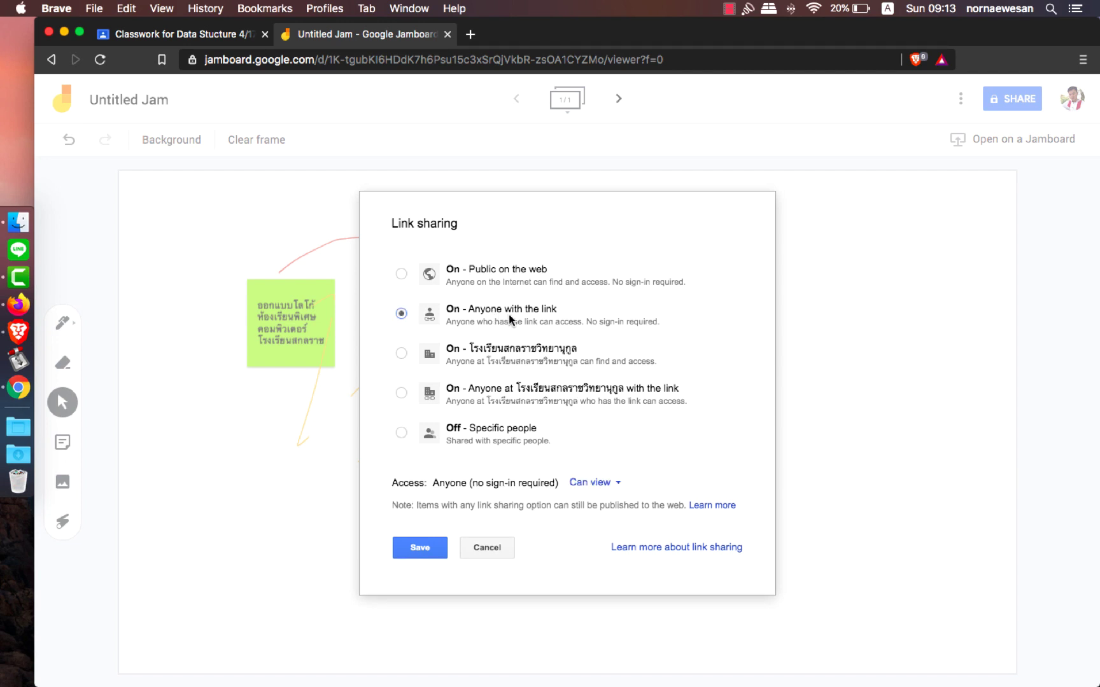
{"action": "left_click", "coordinate": [422, 551]}
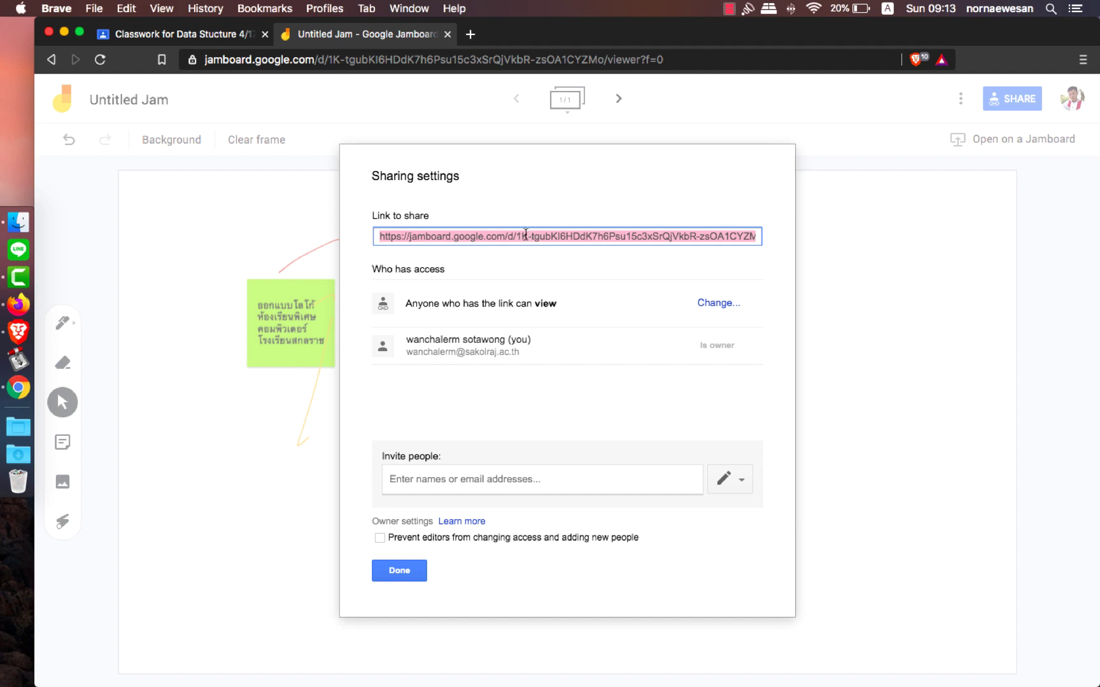
{"action": "key", "text": "super+c"}
{"action": "left_click", "coordinate": [398, 571]}
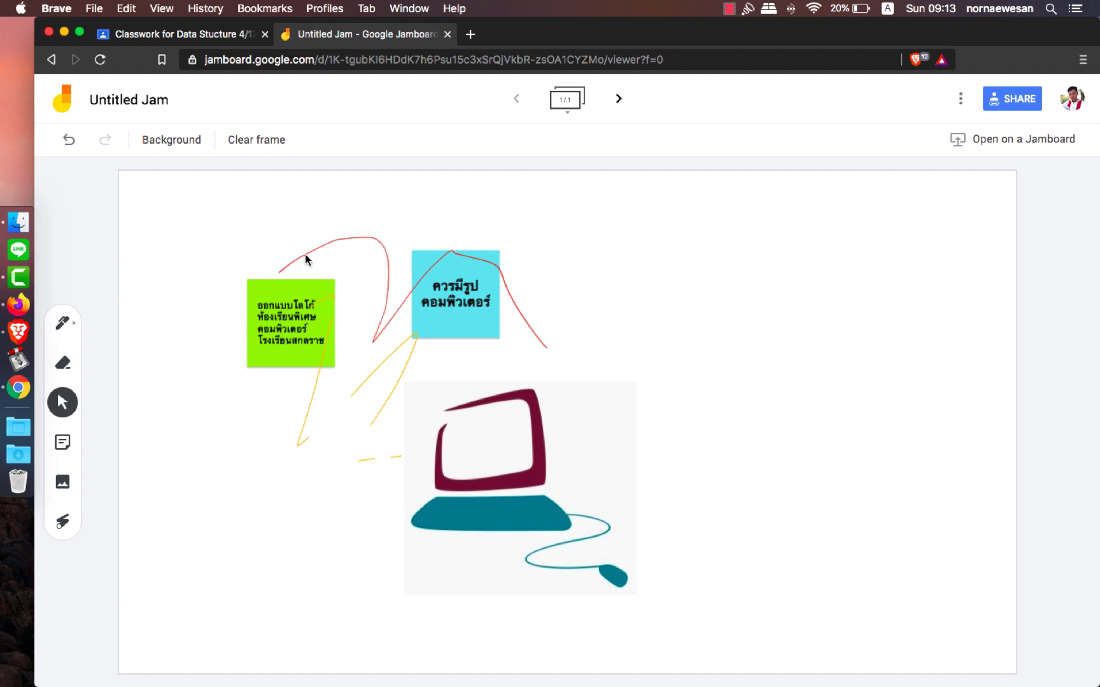
In Google Classroom, create an assignment titled "ให้นักเรียนแต่ละกลุ่มร่วมกันออกแบบโลโก้ห้องเรียนพิเศษคอมพิวเตอร์โรงเรียนสกลราชวิทยานุกูล" with instructions "แต่ละกลุ่มต้องมีร่องรอยการทำงานร่วมกัน คุณครูจะเข้าไปตรวจงาน".
{"action": "left_click", "coordinate": [131, 38]}
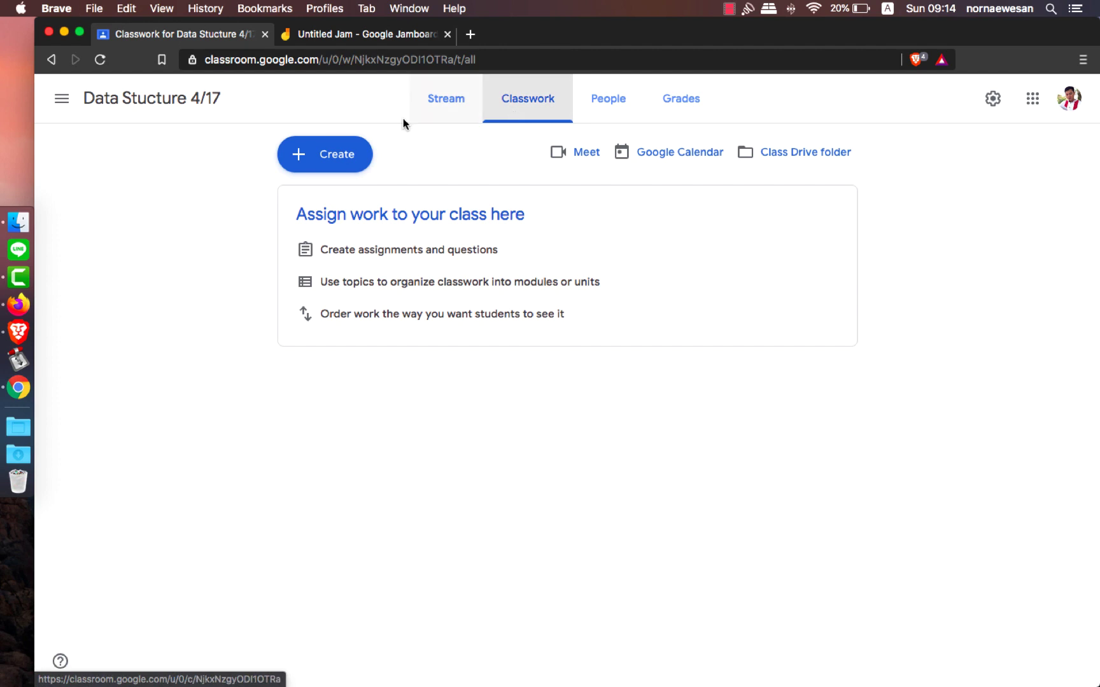
{"action": "left_click", "coordinate": [325, 155]}
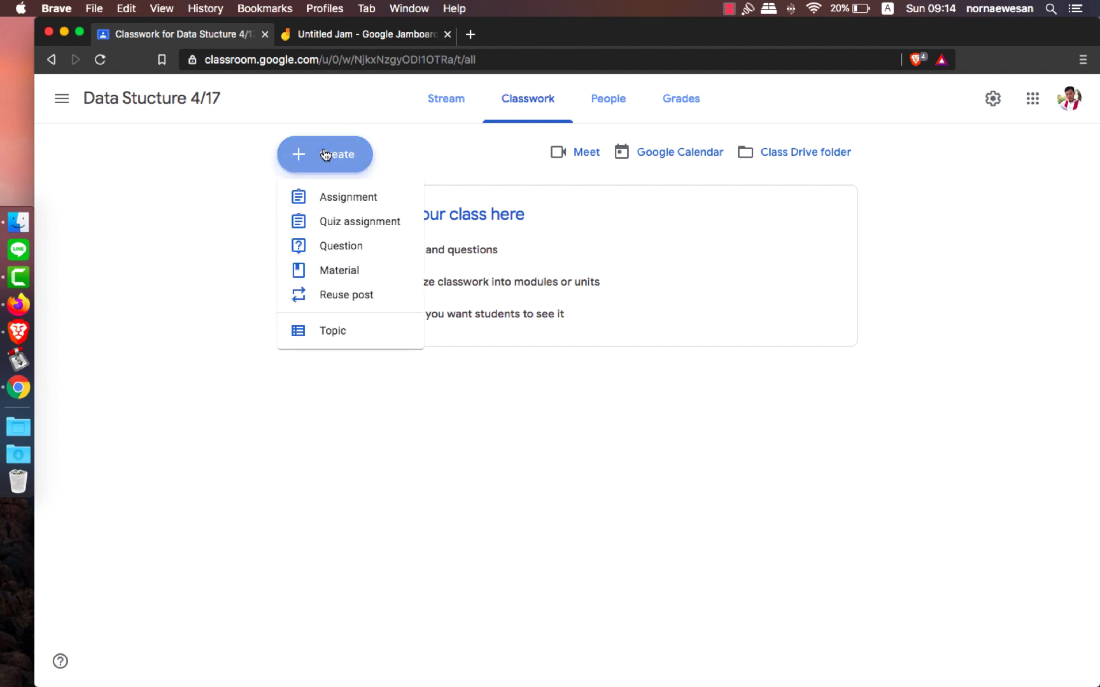
{"action": "left_click", "coordinate": [345, 202]}
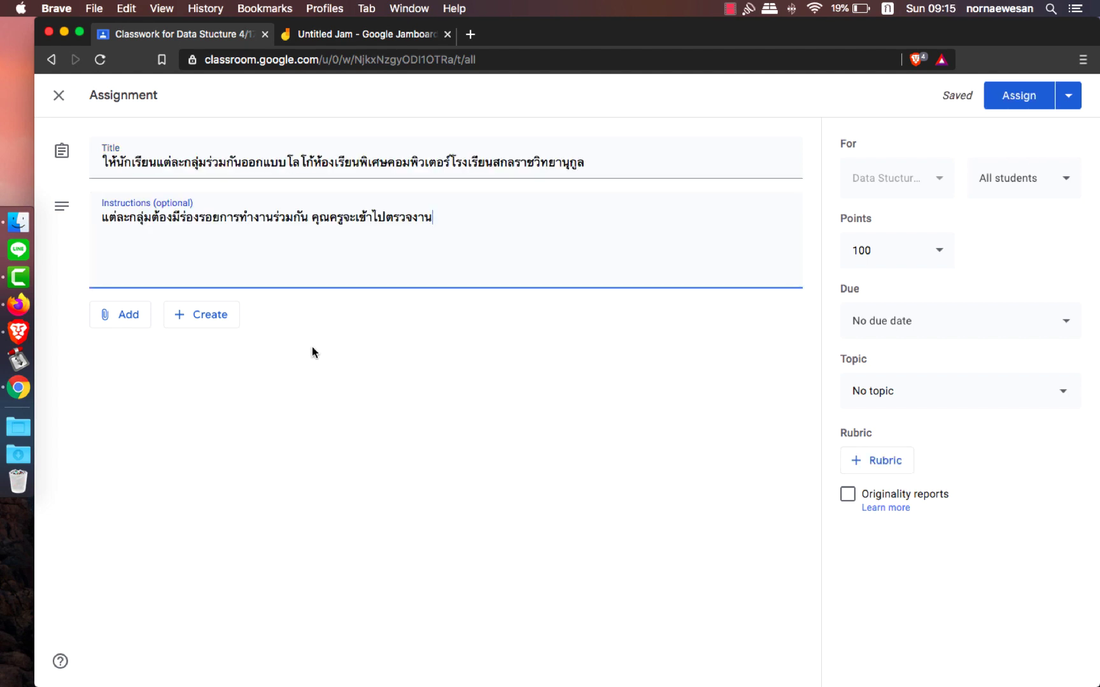
{"action": "left_click", "coordinate": [311, 347]}
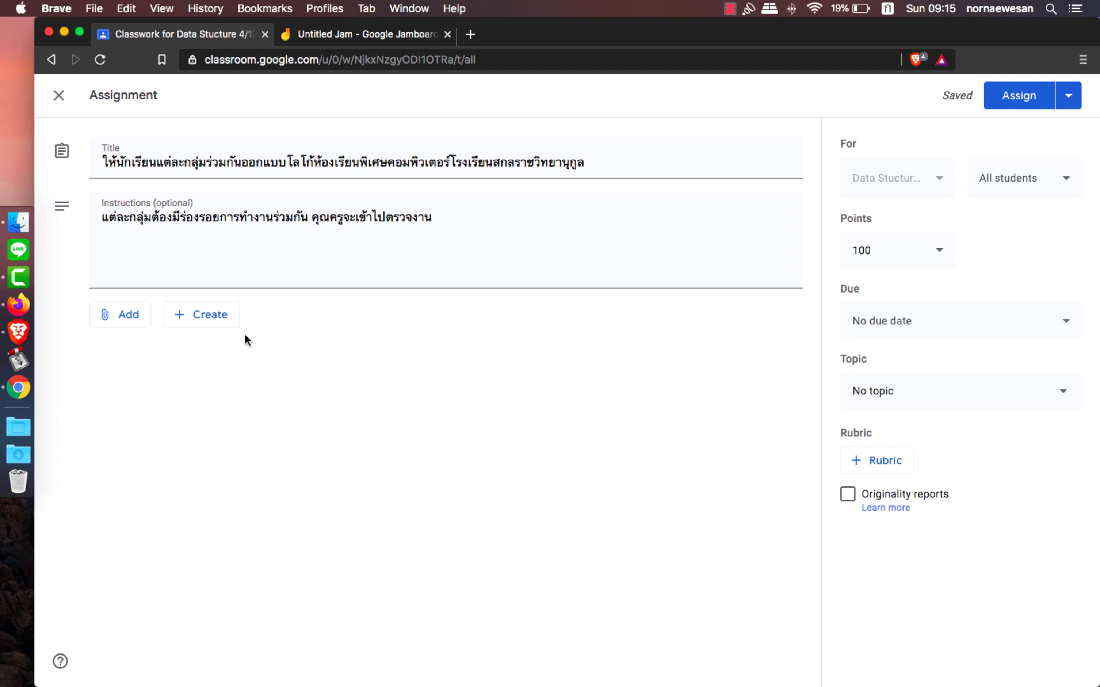
Attach the copied Jamboard link to the assignment.
{"action": "left_click", "coordinate": [130, 318]}
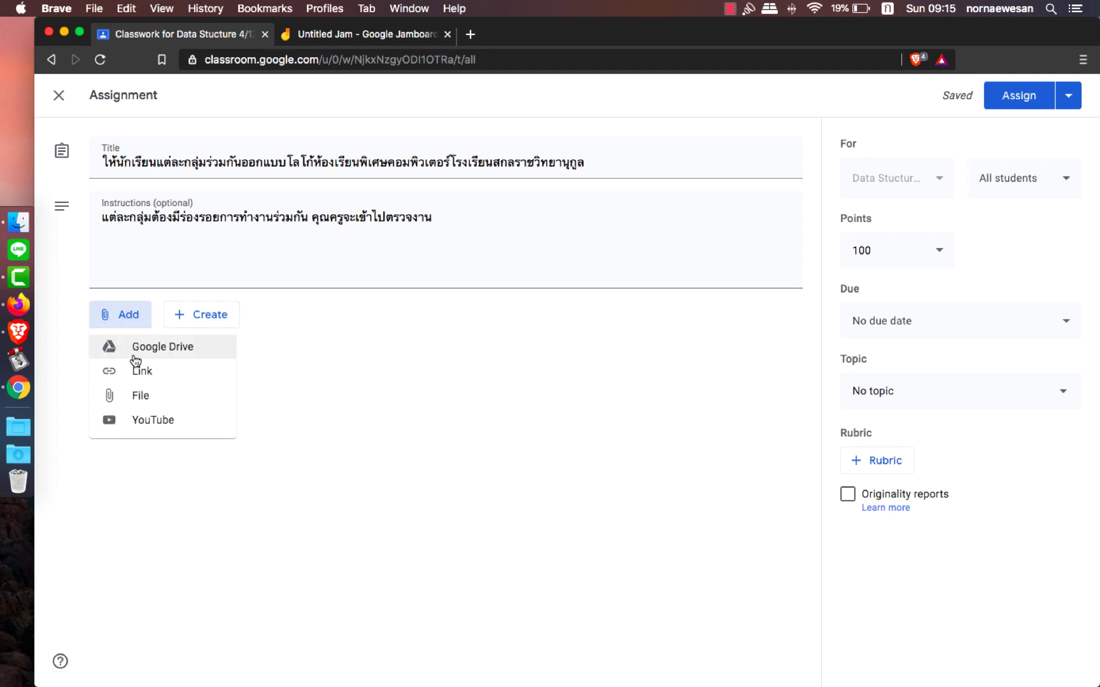
{"action": "left_click", "coordinate": [182, 374]}
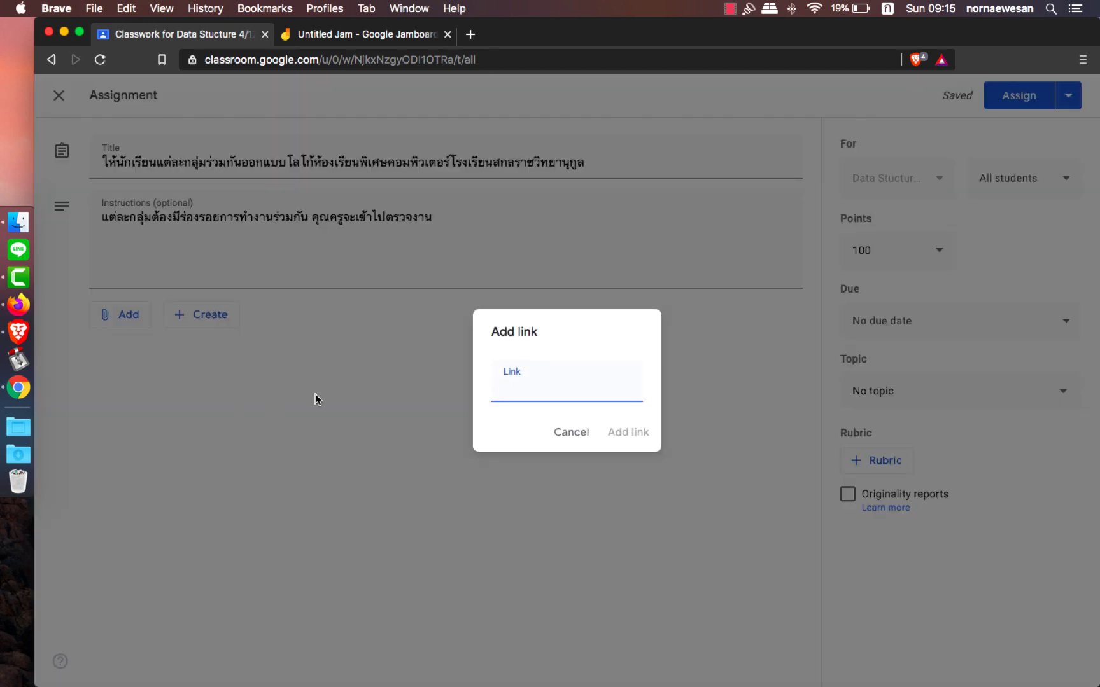
{"action": "key", "text": "super+v"}
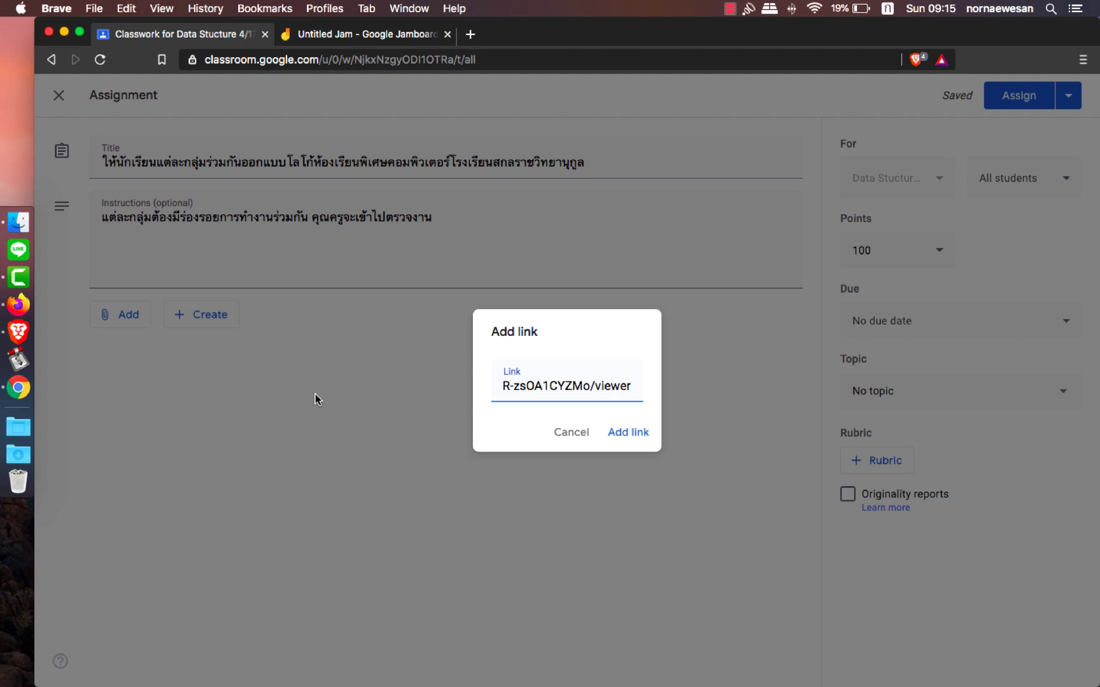
{"action": "left_click", "coordinate": [624, 438]}
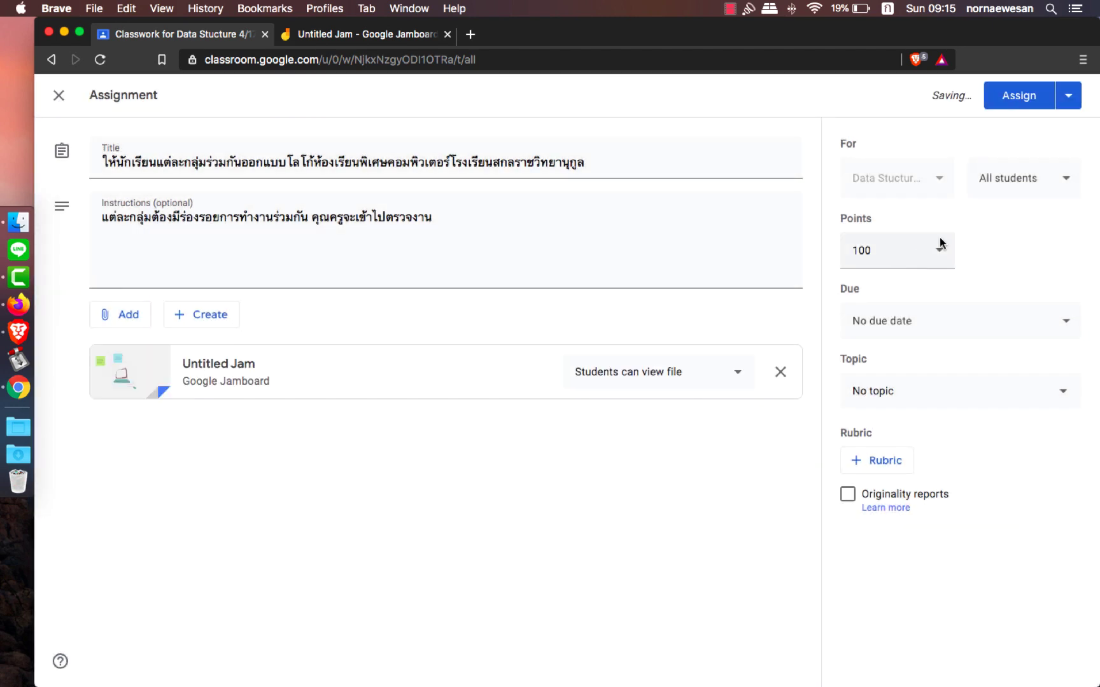
Clear the "All students" recipient selection of the assignment and restore it.
{"action": "left_click", "coordinate": [1040, 181]}
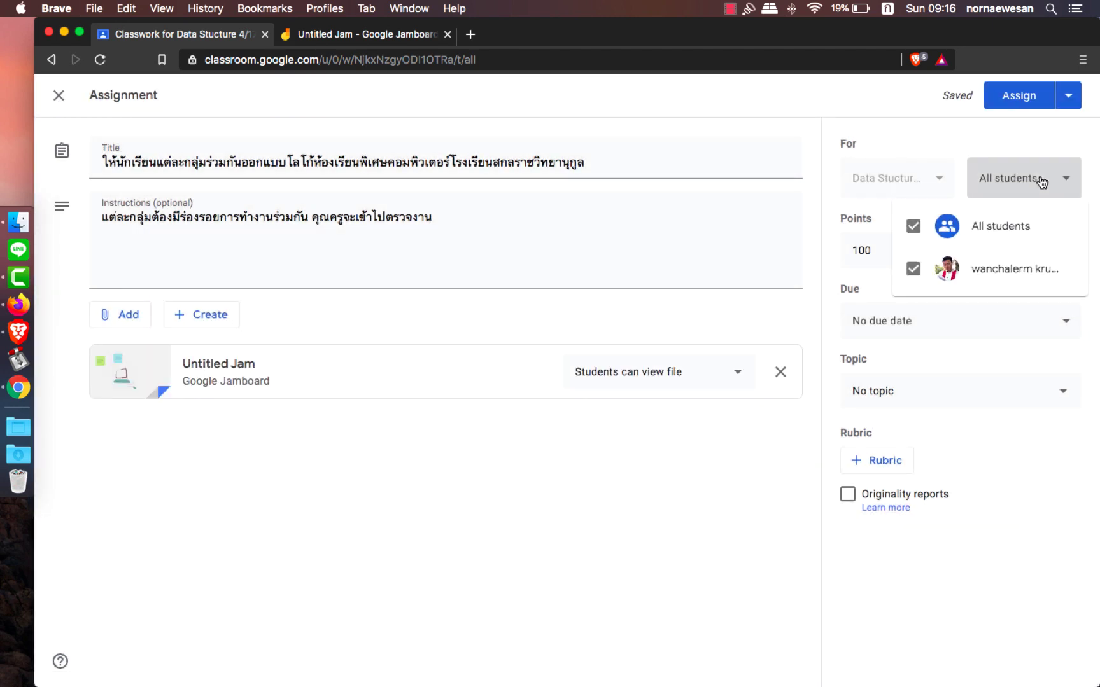
{"action": "left_click", "coordinate": [910, 228]}
{"action": "left_click", "coordinate": [967, 195]}
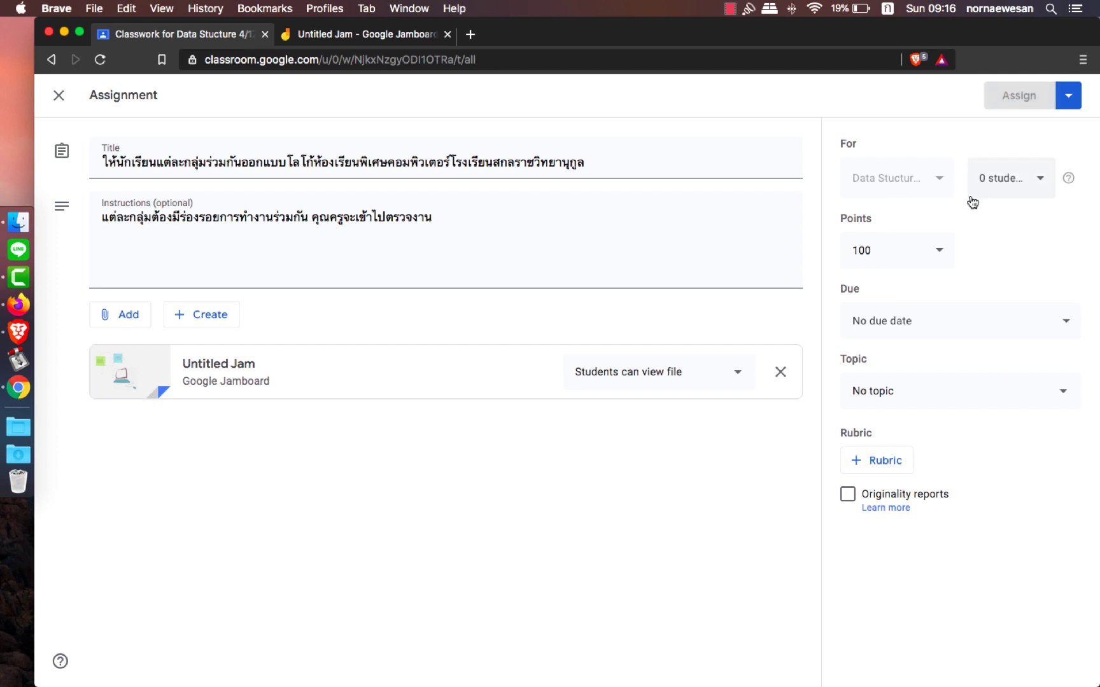
{"action": "left_click", "coordinate": [975, 194]}
{"action": "left_click", "coordinate": [914, 226]}
Set the assignment's points to 10.
{"action": "left_click", "coordinate": [875, 253]}
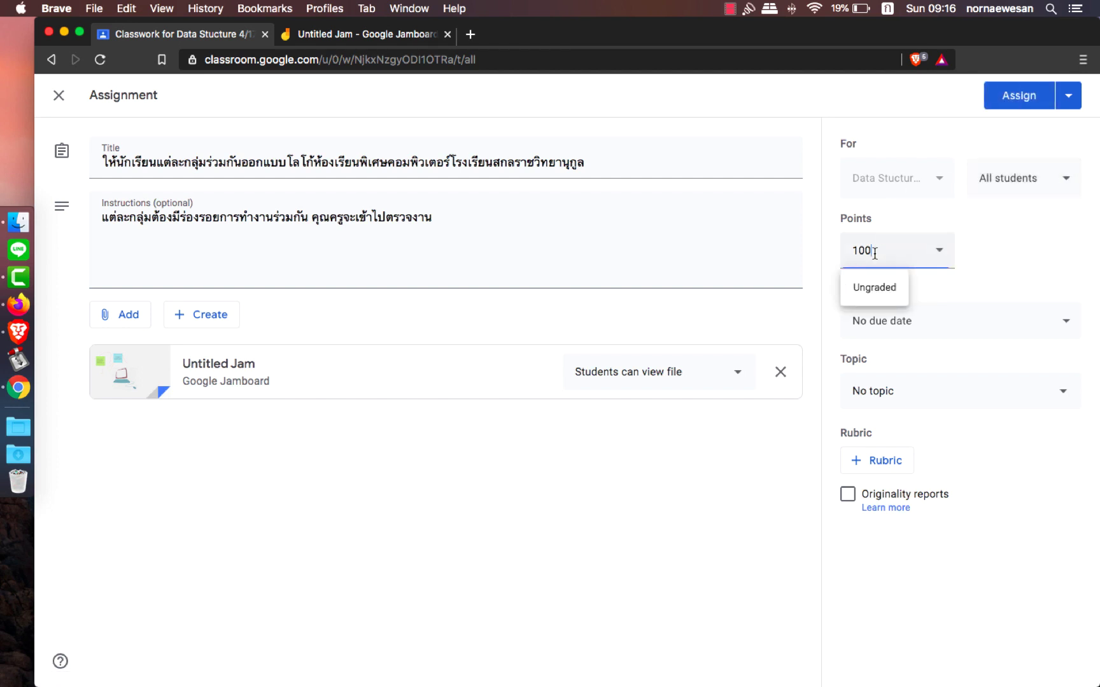
{"action": "key", "text": "BackSpace"}
{"action": "key", "text": "BackSpace"}
{"action": "key", "text": "BackSpace"}
{"action": "type", "text": "10"}
{"action": "key", "text": "BackSpace"}
{"action": "key", "text": "BackSpace"}
{"action": "type", "text": "10"}
{"action": "left_click", "coordinate": [996, 268]}
Set the assignment's due date to Apr 15, 2020 at 11:59 PM.
{"action": "left_click", "coordinate": [996, 326]}
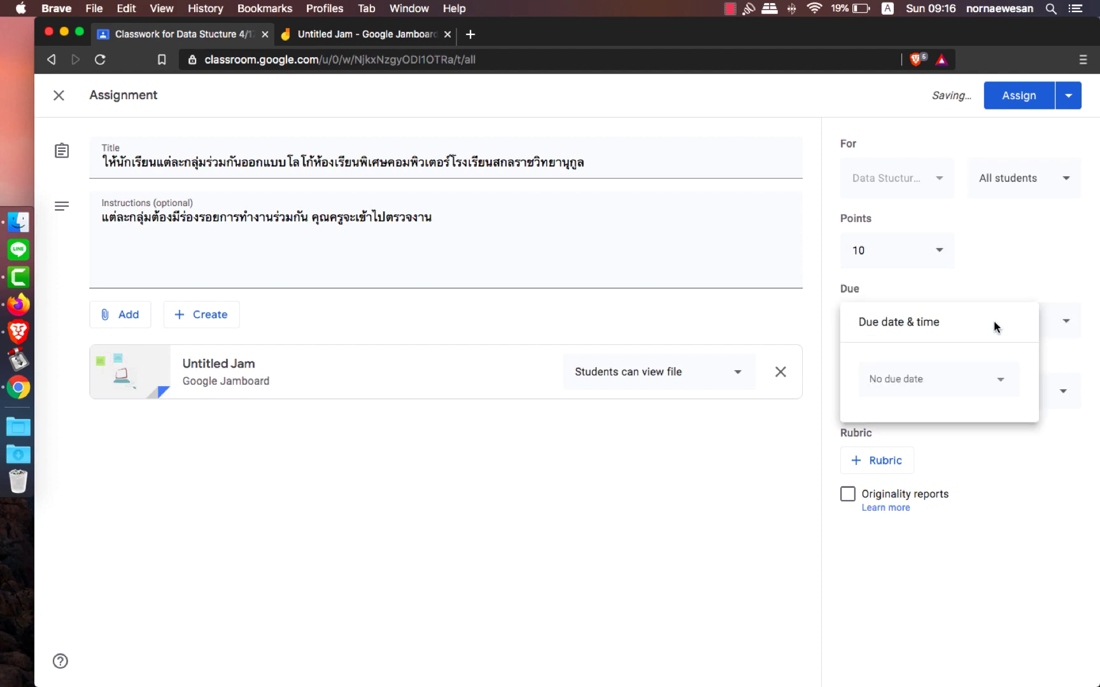
{"action": "left_click", "coordinate": [999, 393]}
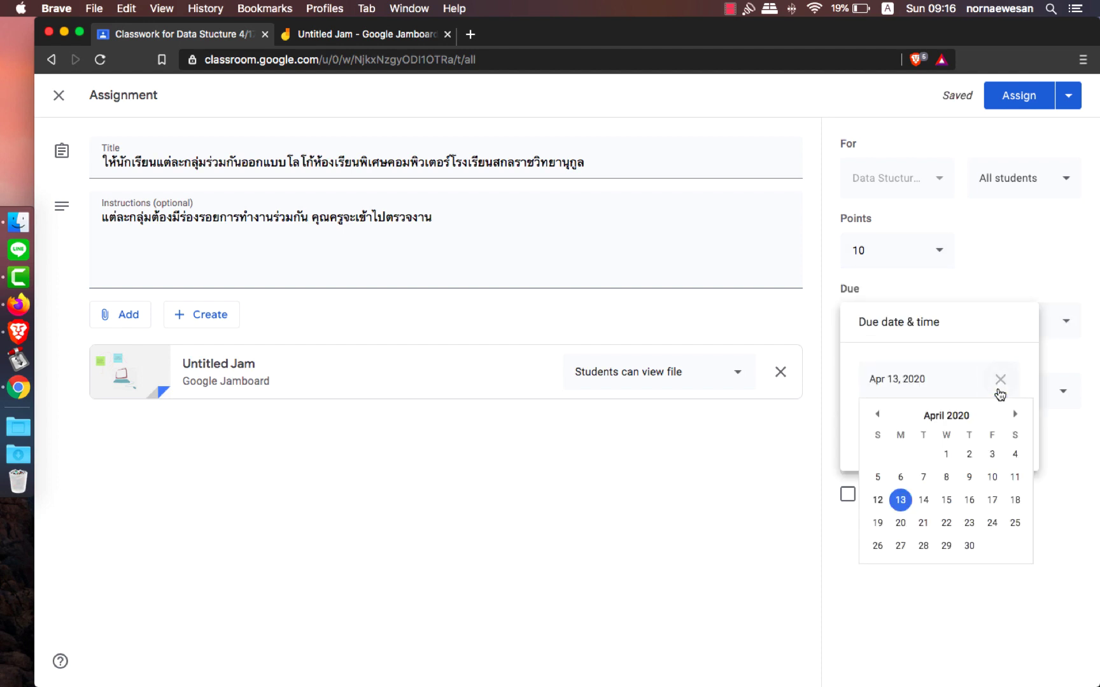
{"action": "left_click", "coordinate": [946, 499]}
{"action": "left_click", "coordinate": [980, 427]}
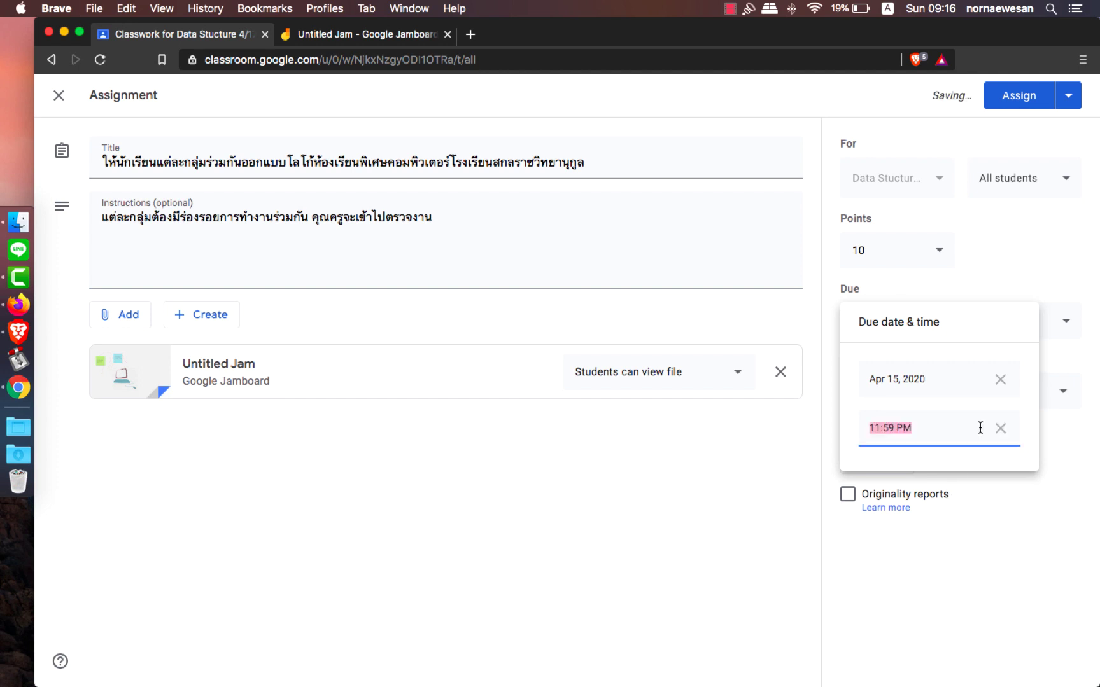
{"action": "left_click", "coordinate": [1056, 451]}
Post the logo-design assignment to the class.
{"action": "left_click", "coordinate": [981, 397]}
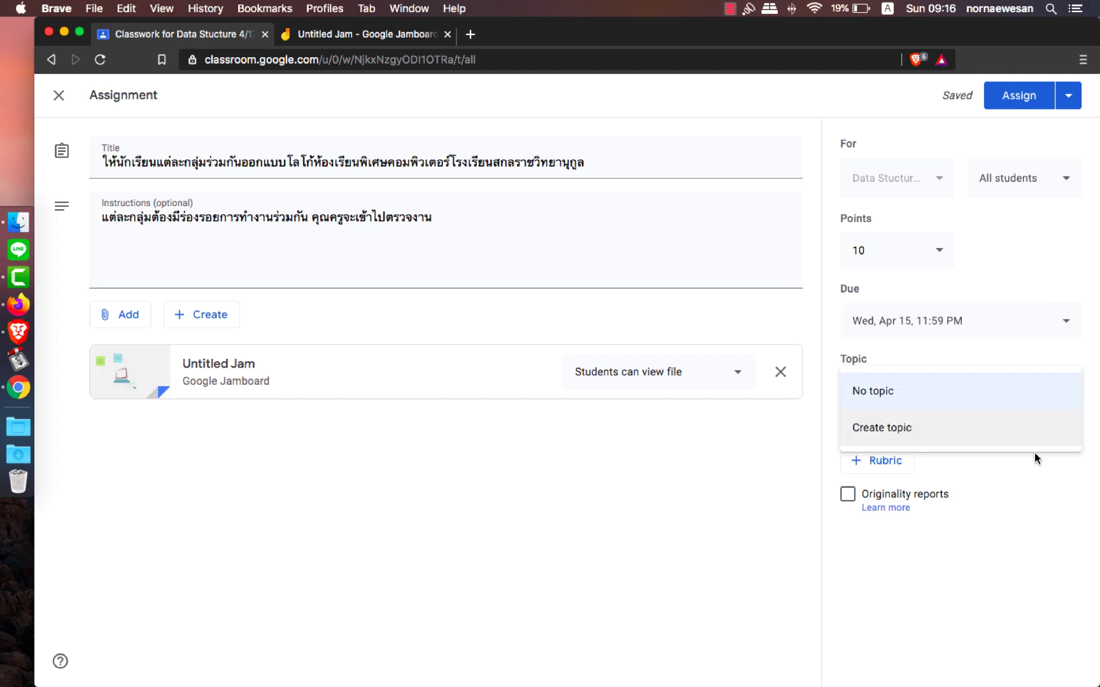
{"action": "left_click", "coordinate": [1026, 495]}
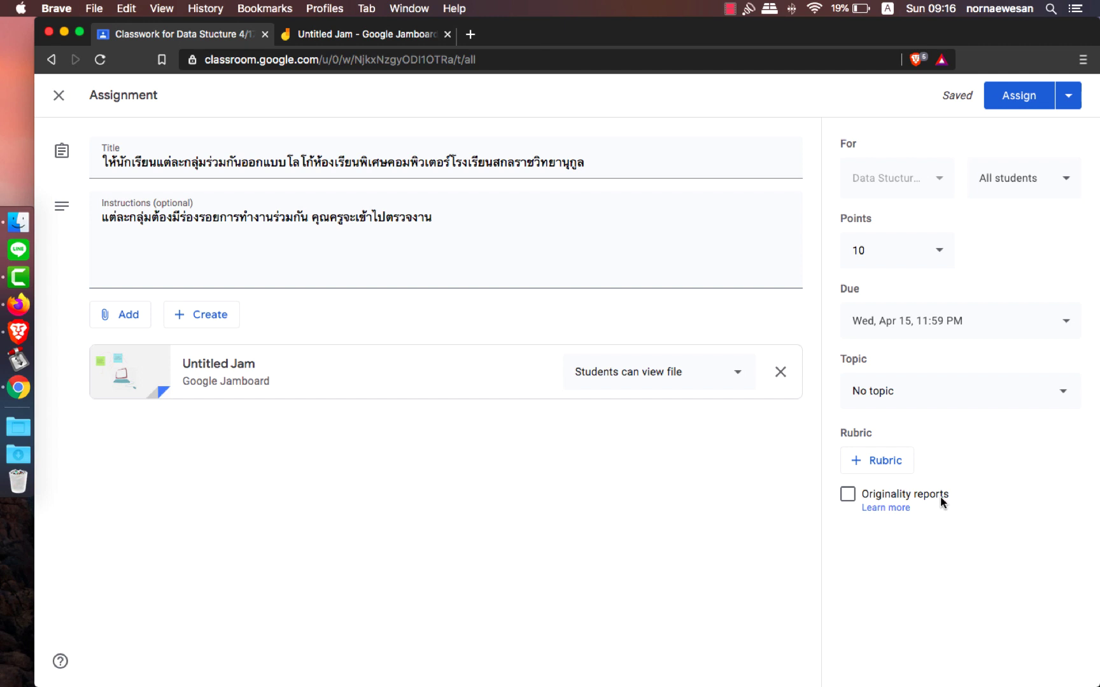
{"action": "left_click", "coordinate": [1010, 99]}
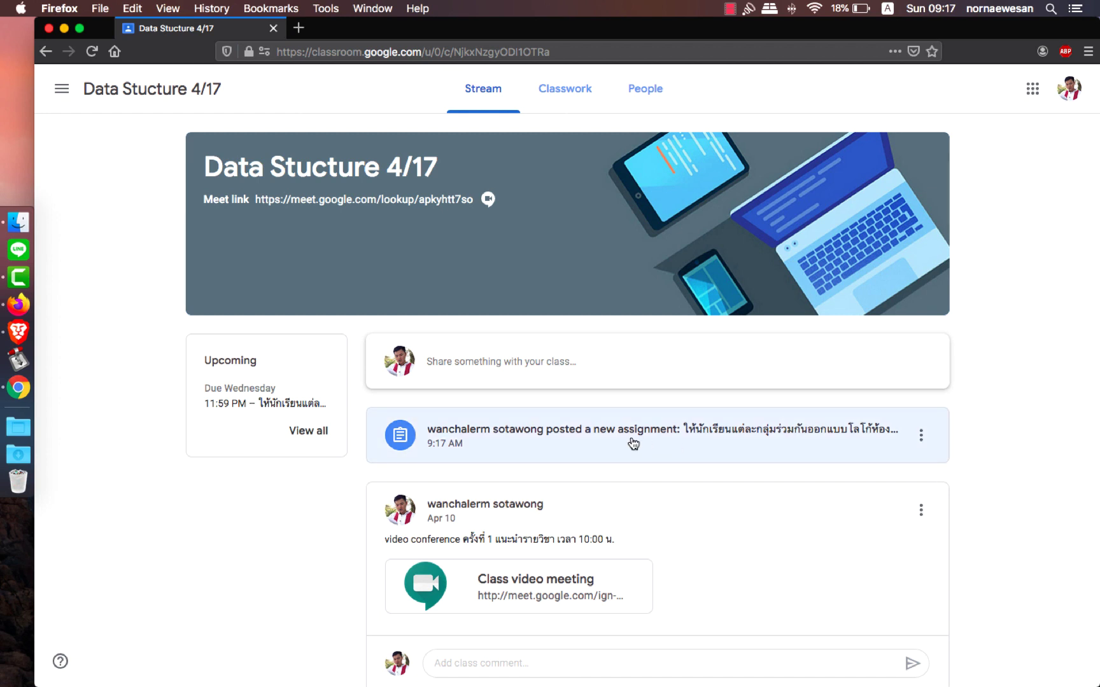
In the student's Firefox window, open the newly posted assignment and its attached Untitled Jam.
{"action": "left_click", "coordinate": [578, 444]}
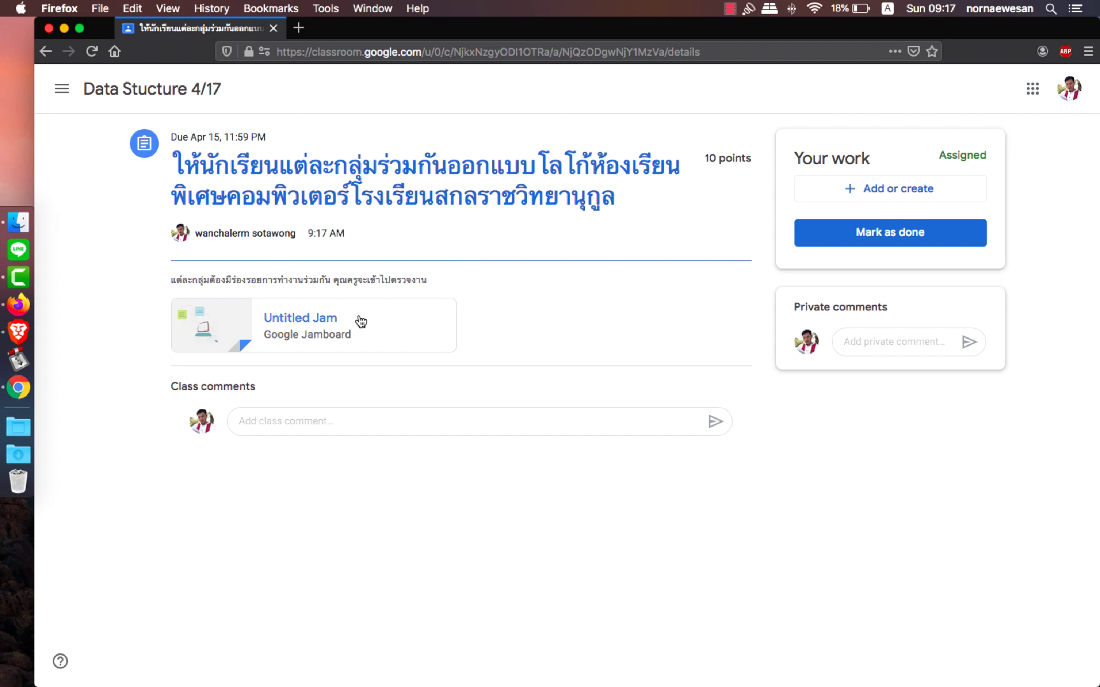
{"action": "left_click", "coordinate": [302, 327]}
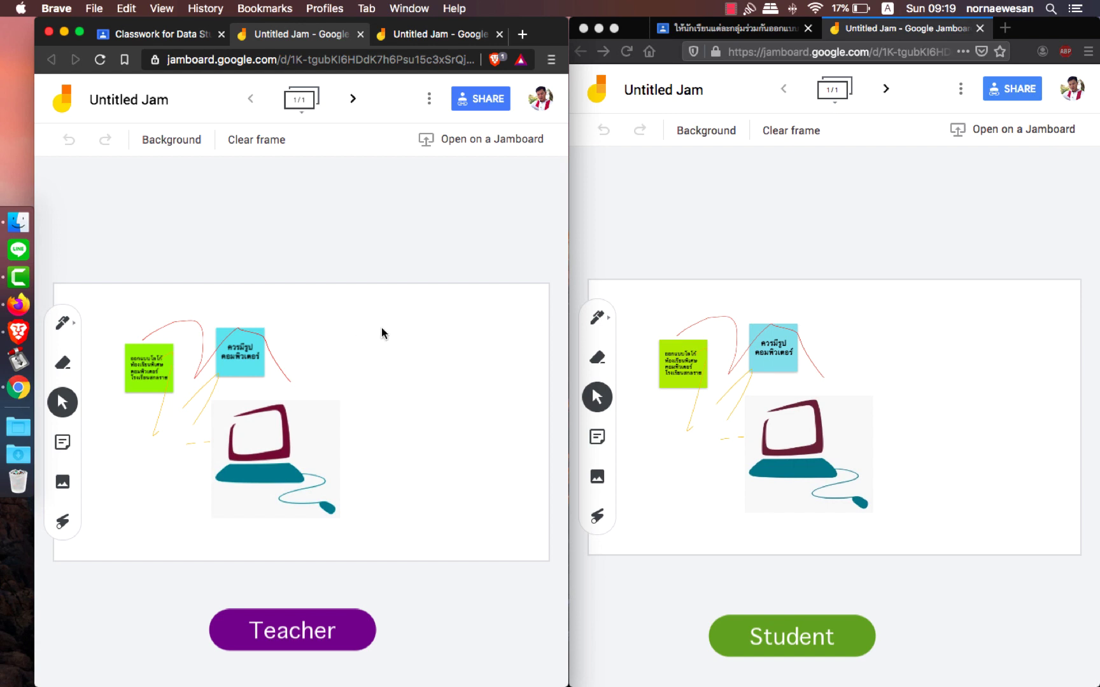
In the student's jam, add a yellow sticky note reading "ควรมีรูปเกี่ยวกับโค้ดนะ" and shift it right, above the green and blue notes.
{"action": "left_click", "coordinate": [851, 162]}
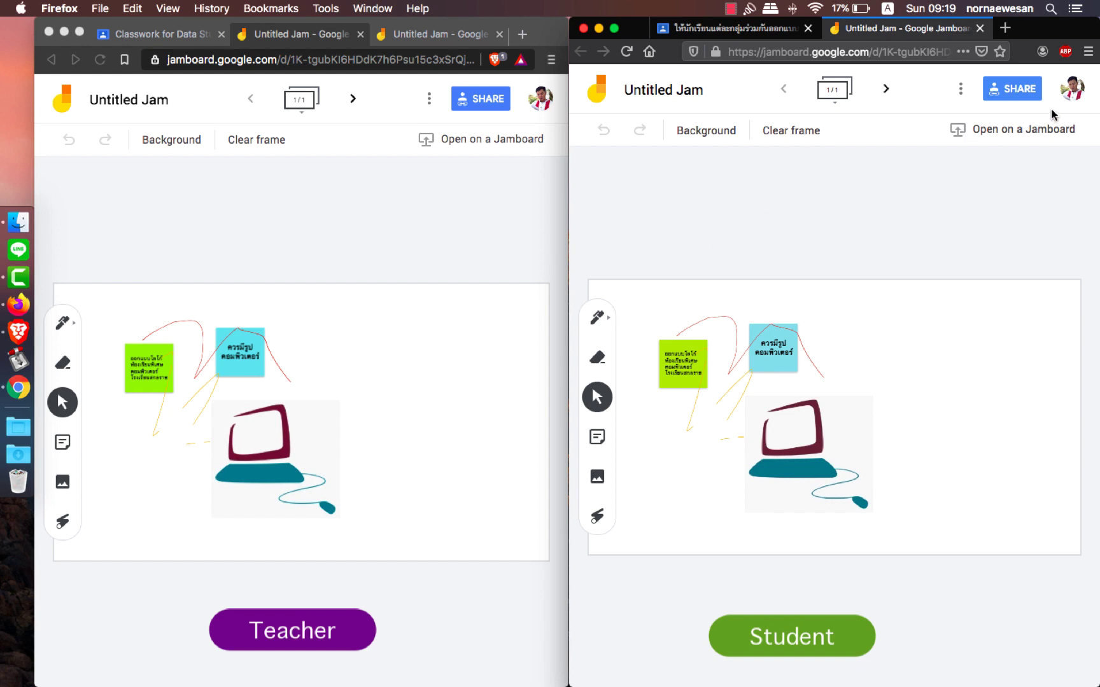
{"action": "left_click", "coordinate": [597, 436]}
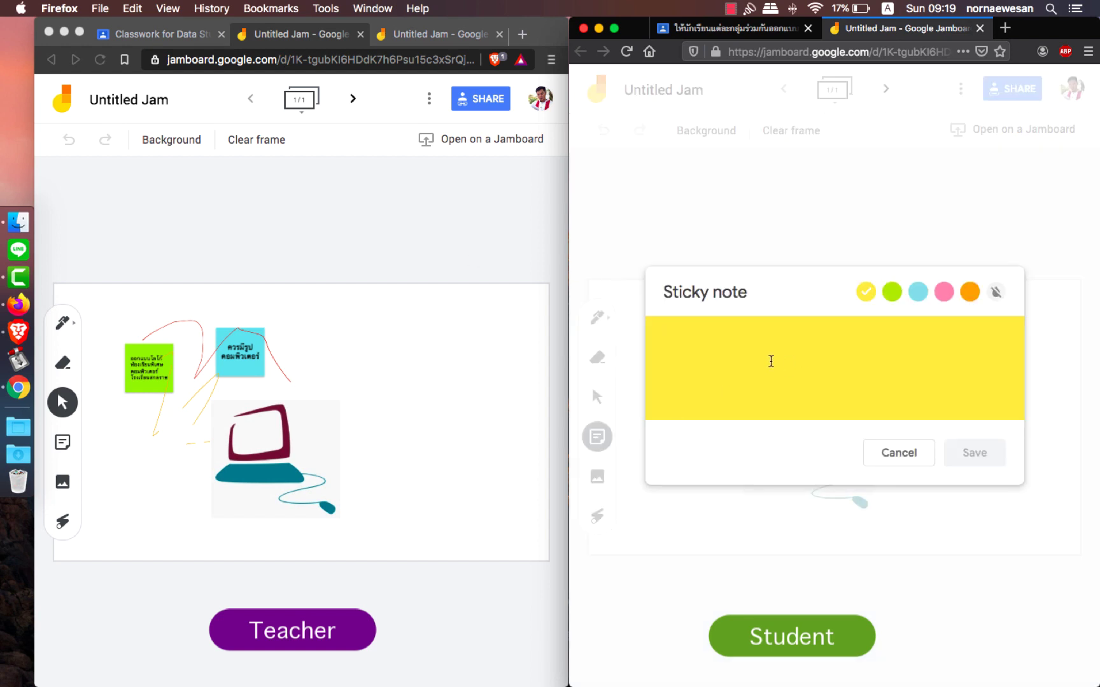
{"action": "type", "text": "ควรมีรูปเกี่ยวกับโคด"}
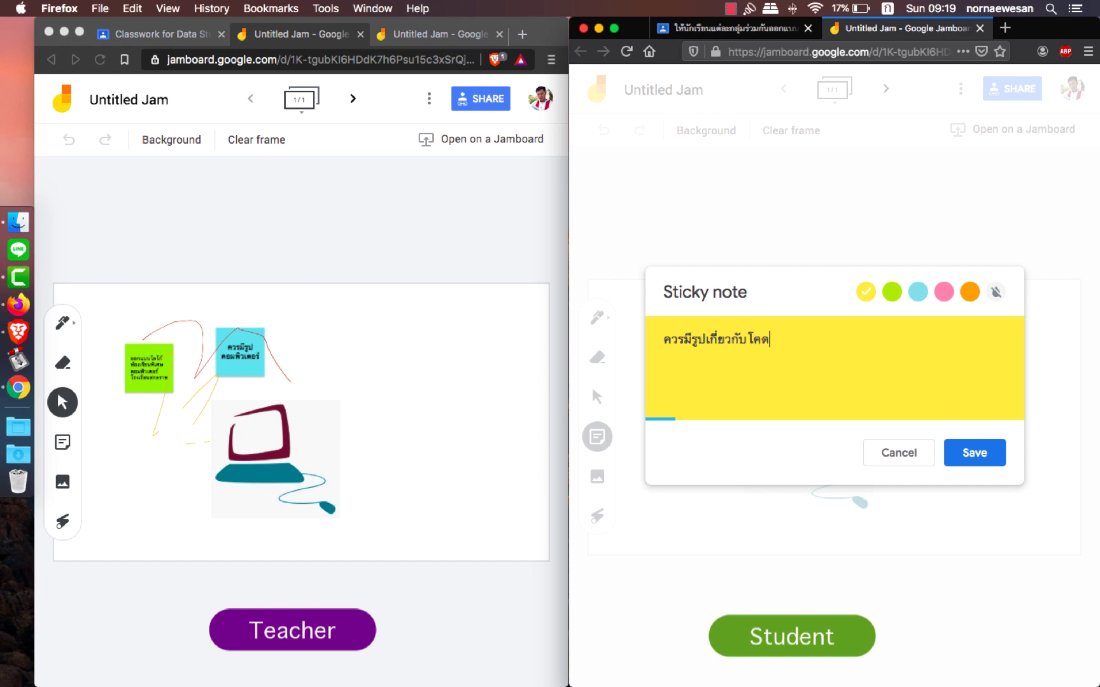
{"action": "key", "text": "BackSpace"}
{"action": "type", "text": "้ดนะ"}
{"action": "left_click", "coordinate": [968, 453]}
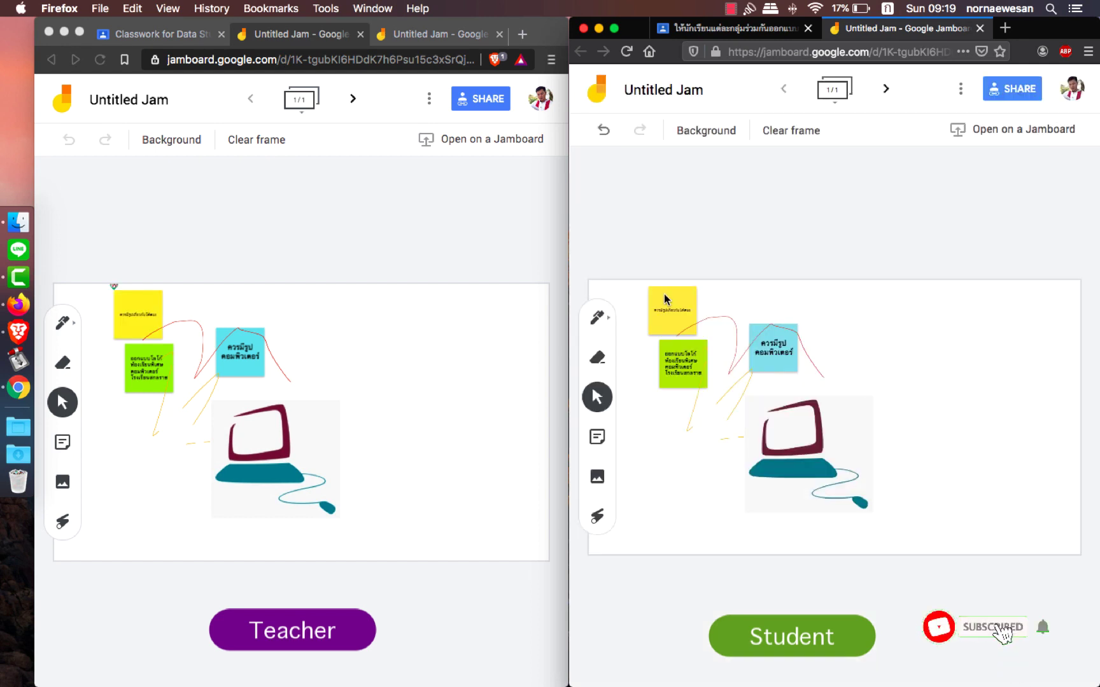
{"action": "left_click_drag", "start_coordinate": [672, 307], "coordinate": [714, 308]}
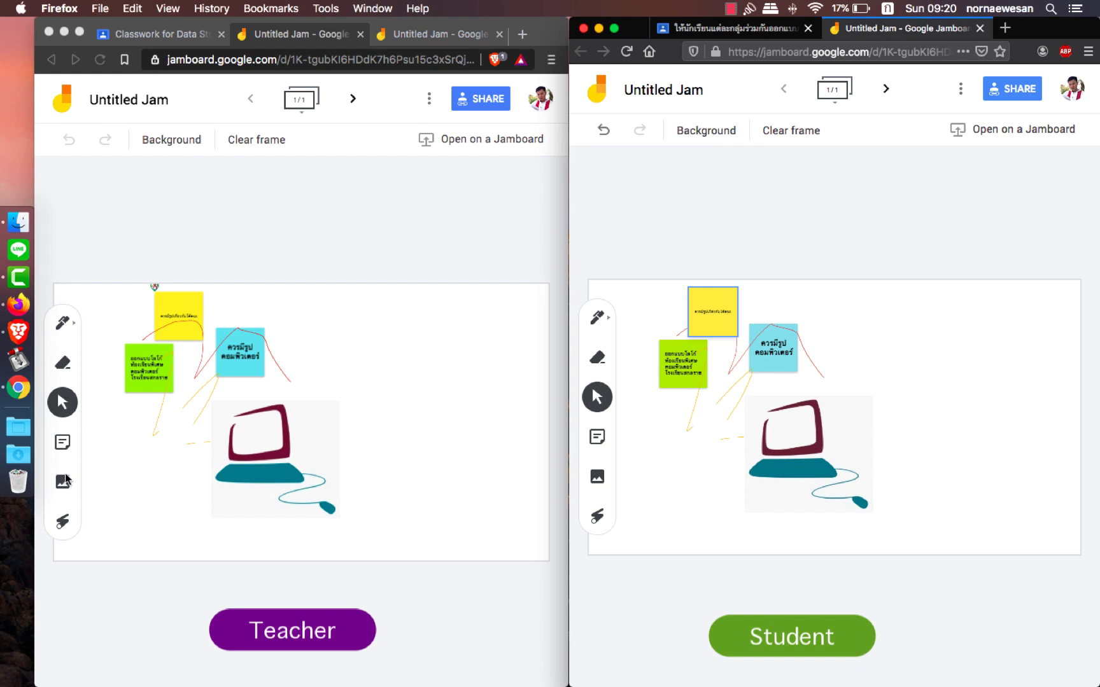
In the teacher's Brave window, draw black freehand pen strokes across the green and blue sticky notes and the area around them.
{"action": "left_click", "coordinate": [64, 323]}
{"action": "left_click", "coordinate": [63, 323]}
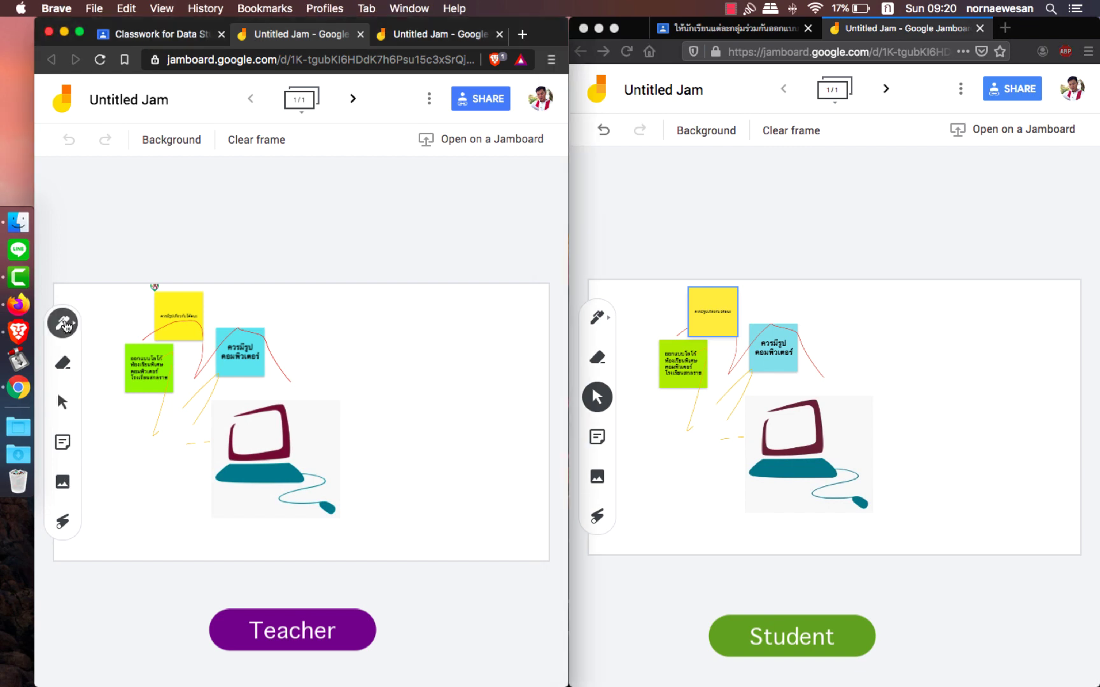
{"action": "mouse_move", "coordinate": [129, 435]}
{"action": "left_mouse_down"}
{"action": "mouse_move", "coordinate": [170, 352]}
{"action": "mouse_move", "coordinate": [204, 376]}
{"action": "left_mouse_up"}
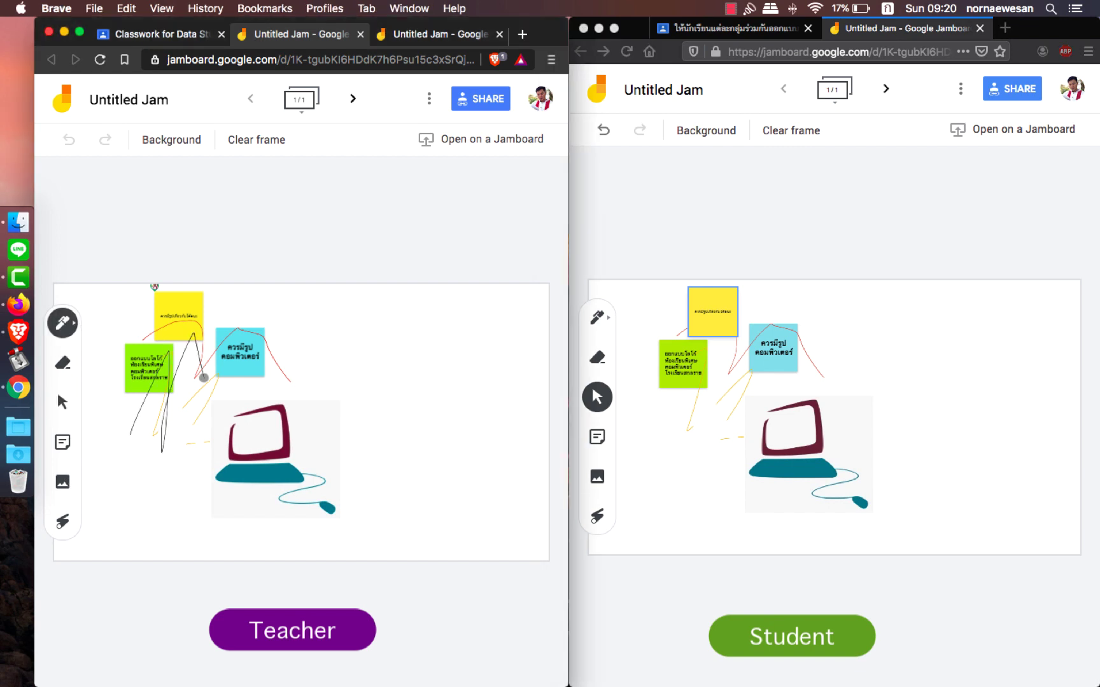
{"action": "mouse_move", "coordinate": [410, 368]}
{"action": "left_mouse_down"}
{"action": "mouse_move", "coordinate": [250, 330]}
{"action": "mouse_move", "coordinate": [286, 374]}
{"action": "left_mouse_up"}
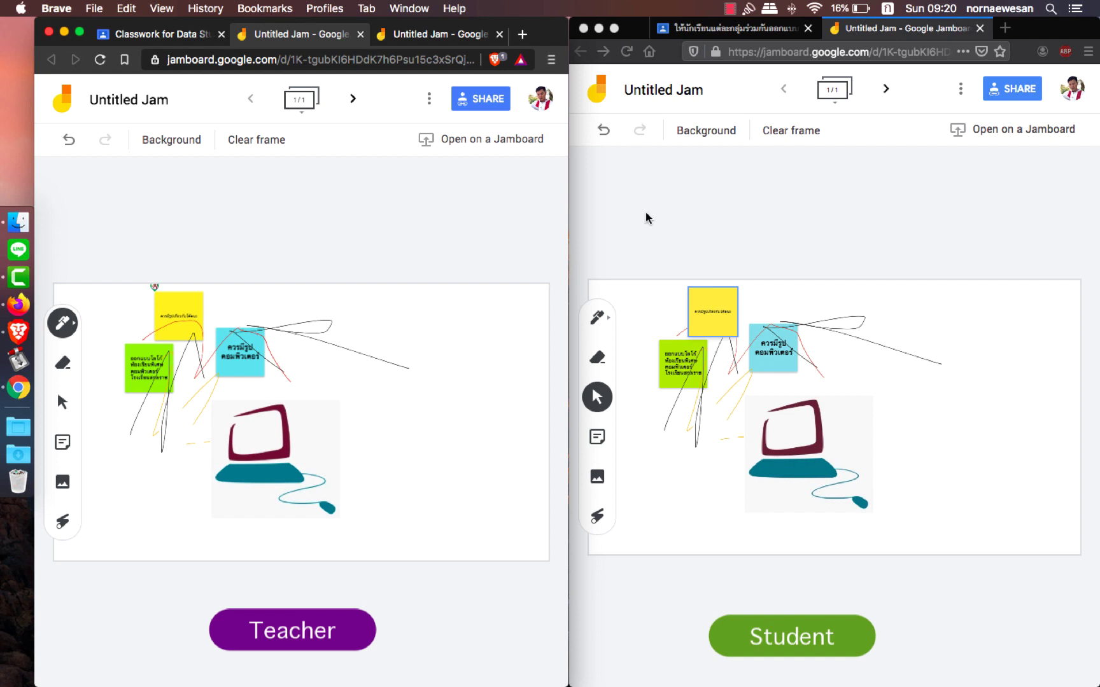
Switch to the student's Firefox window, enlarge it, and save the jam's frame as the image file Untitled Jam 1.png.
{"action": "left_click", "coordinate": [653, 242]}
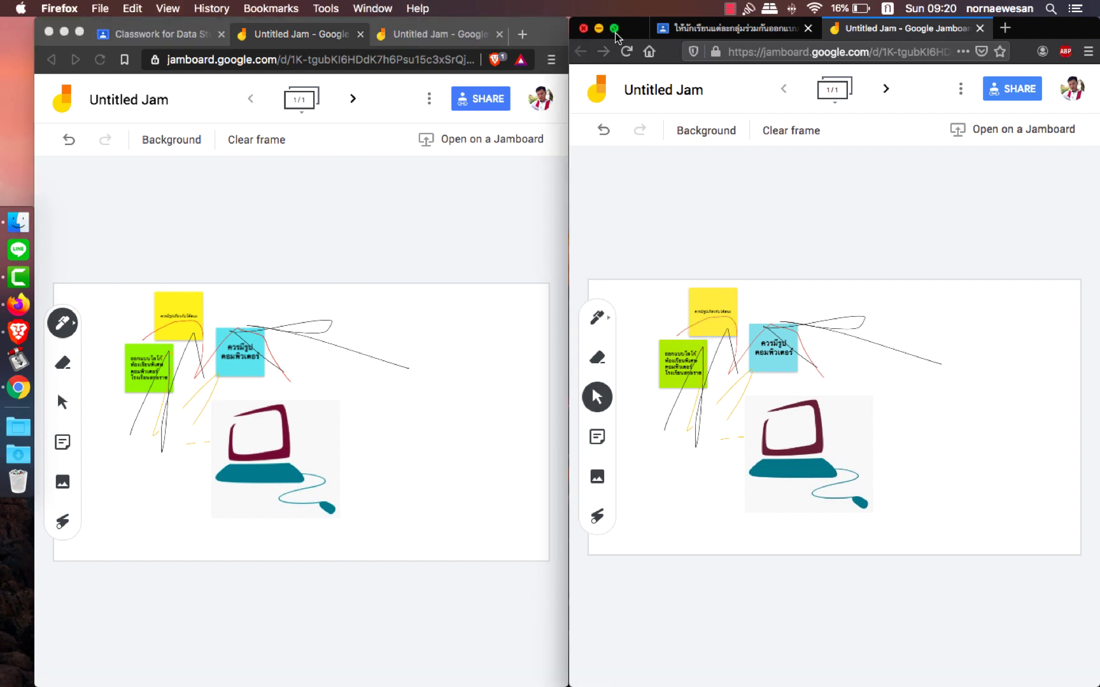
{"action": "double_click", "coordinate": [641, 34]}
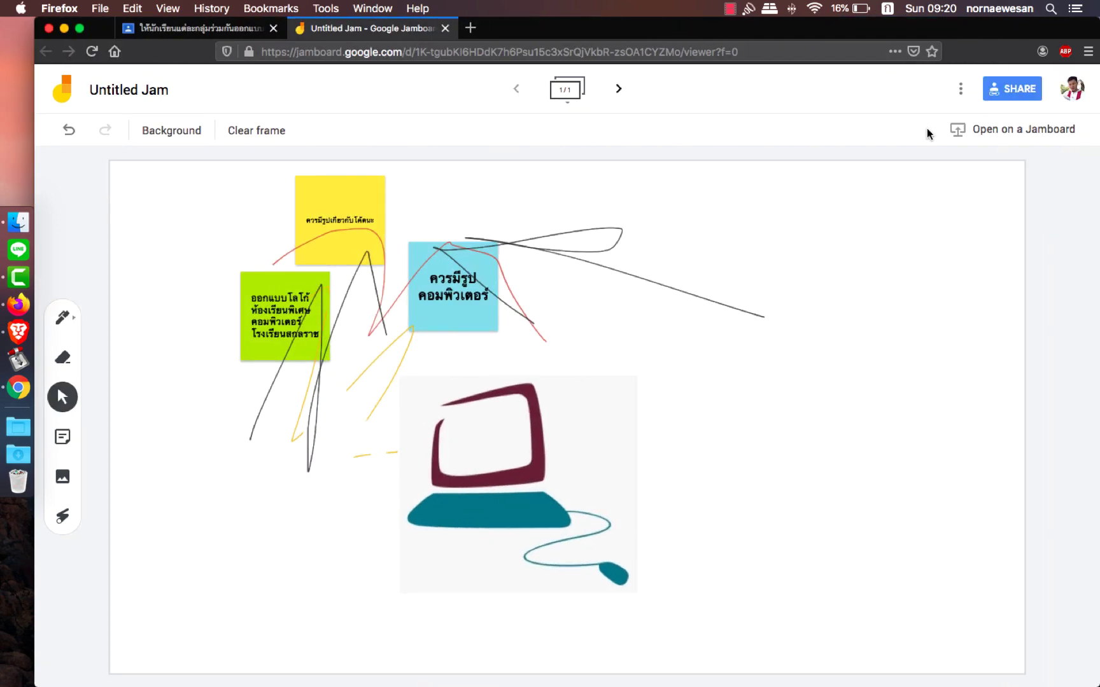
{"action": "left_click", "coordinate": [961, 90]}
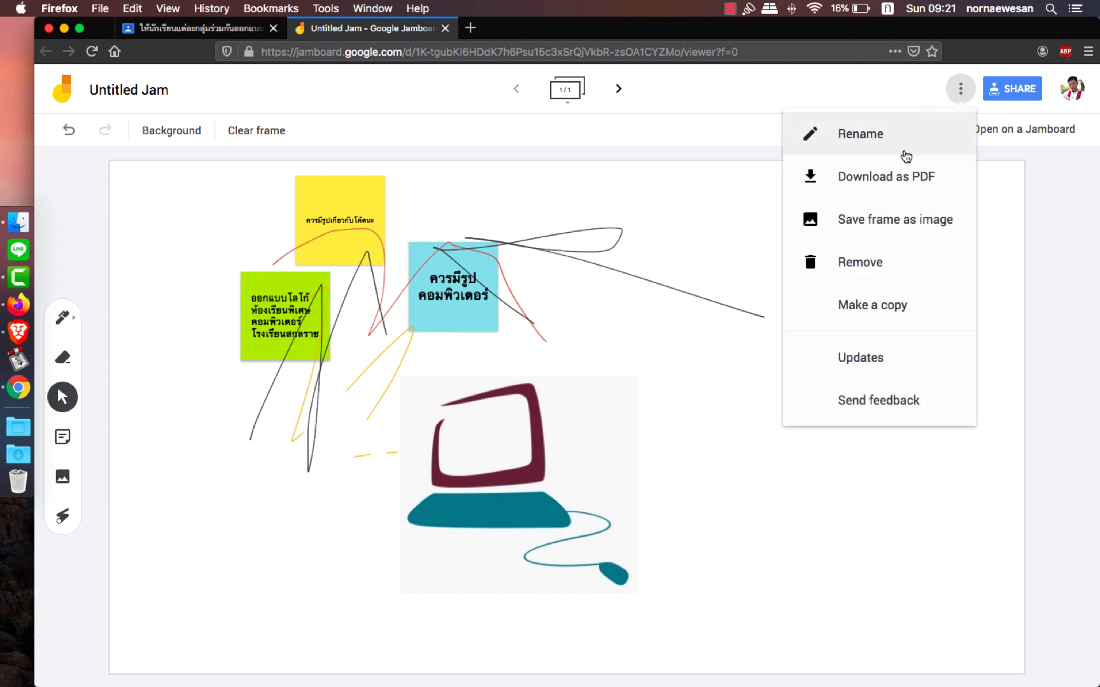
{"action": "left_click", "coordinate": [861, 219]}
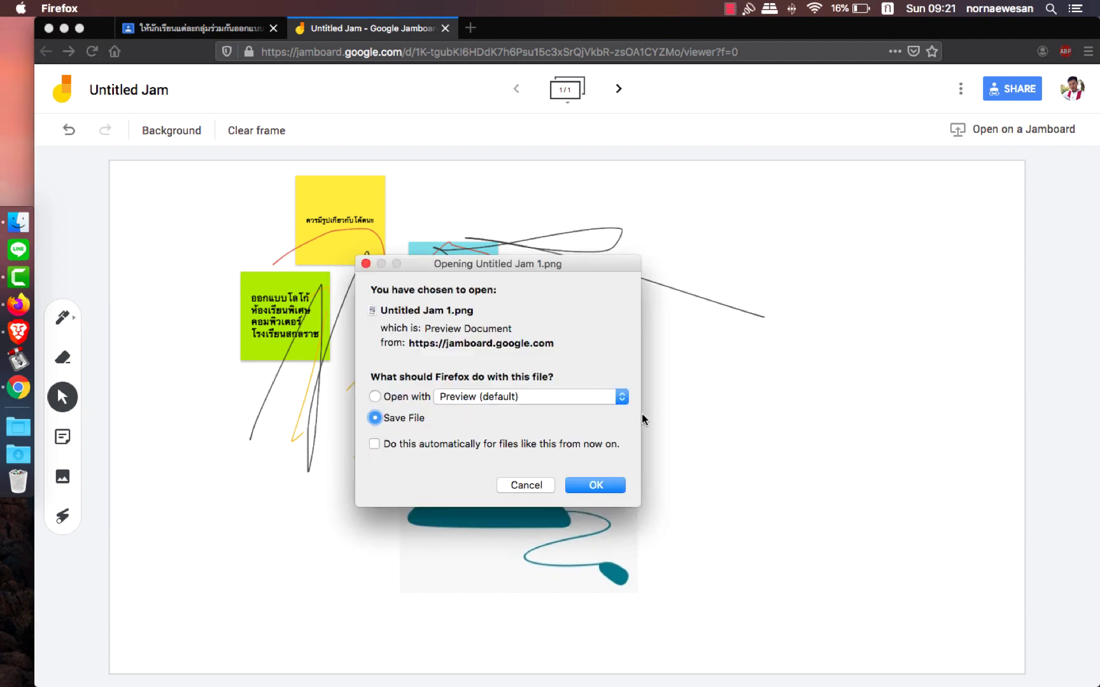
{"action": "left_click", "coordinate": [595, 485]}
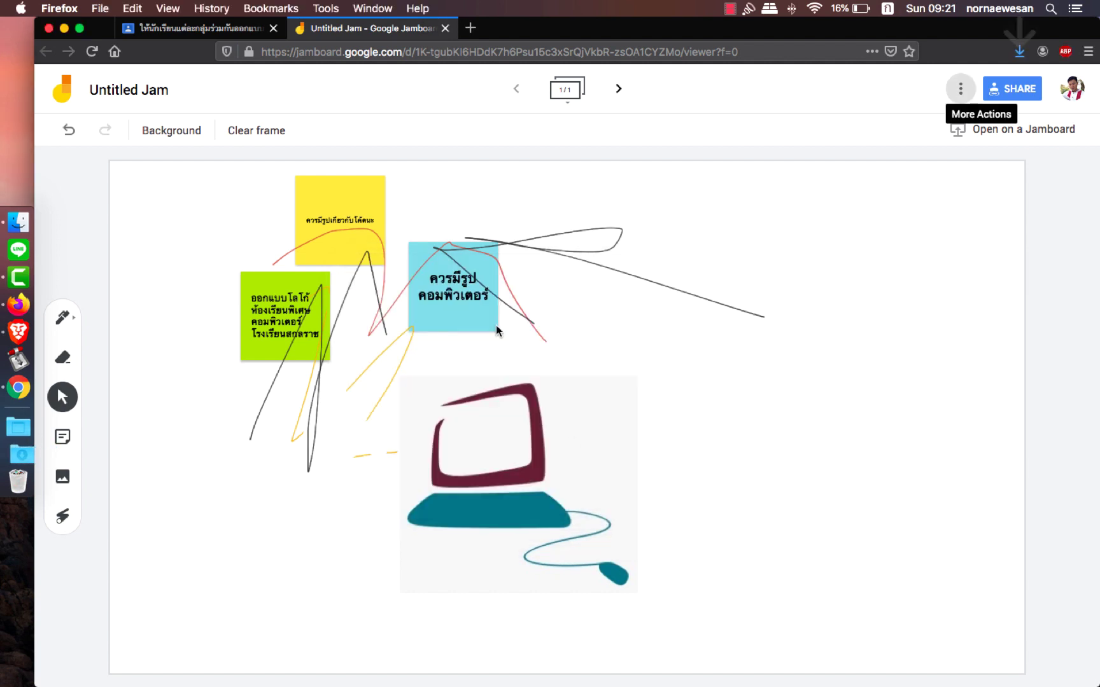
In the student's Classroom assignment, upload the downloaded Untitled Jam 1.png as the work and turn it in.
{"action": "left_click", "coordinate": [199, 29]}
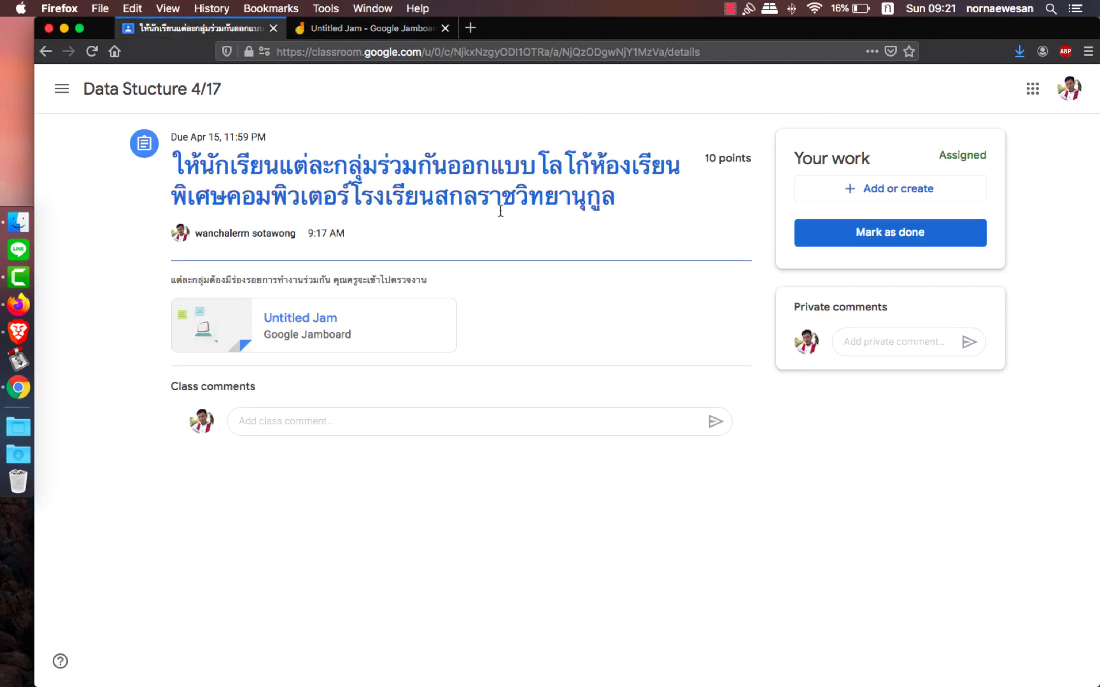
{"action": "left_click", "coordinate": [815, 191]}
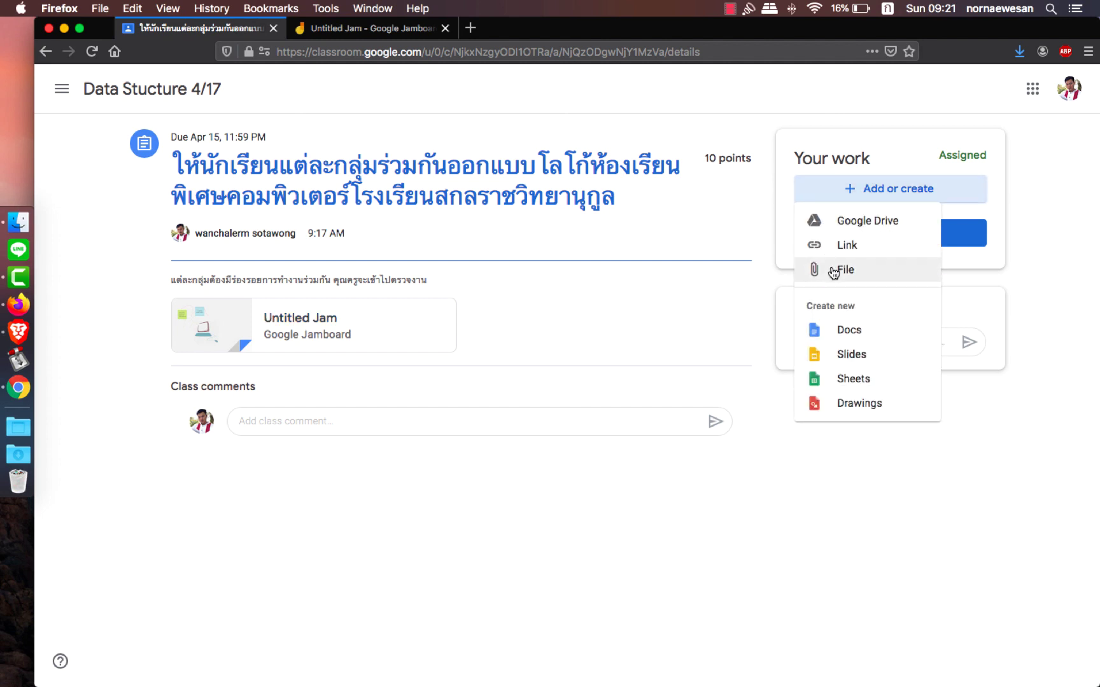
{"action": "left_click", "coordinate": [889, 274]}
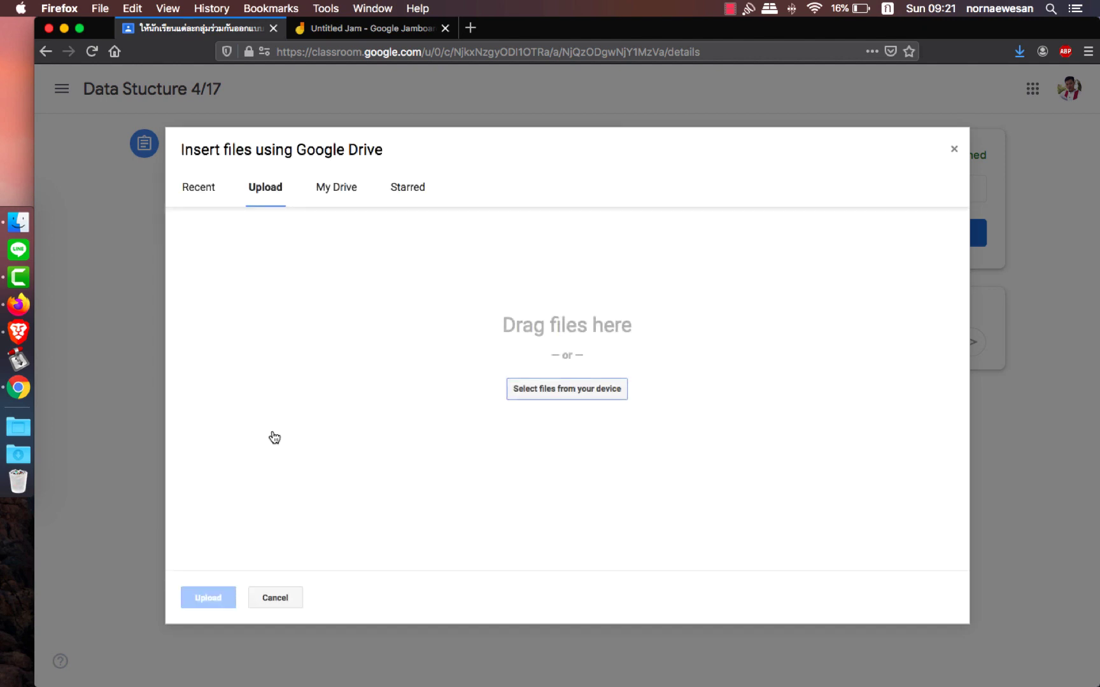
{"action": "left_click", "coordinate": [18, 454]}
{"action": "left_click_drag", "start_coordinate": [125, 306], "coordinate": [512, 361]}
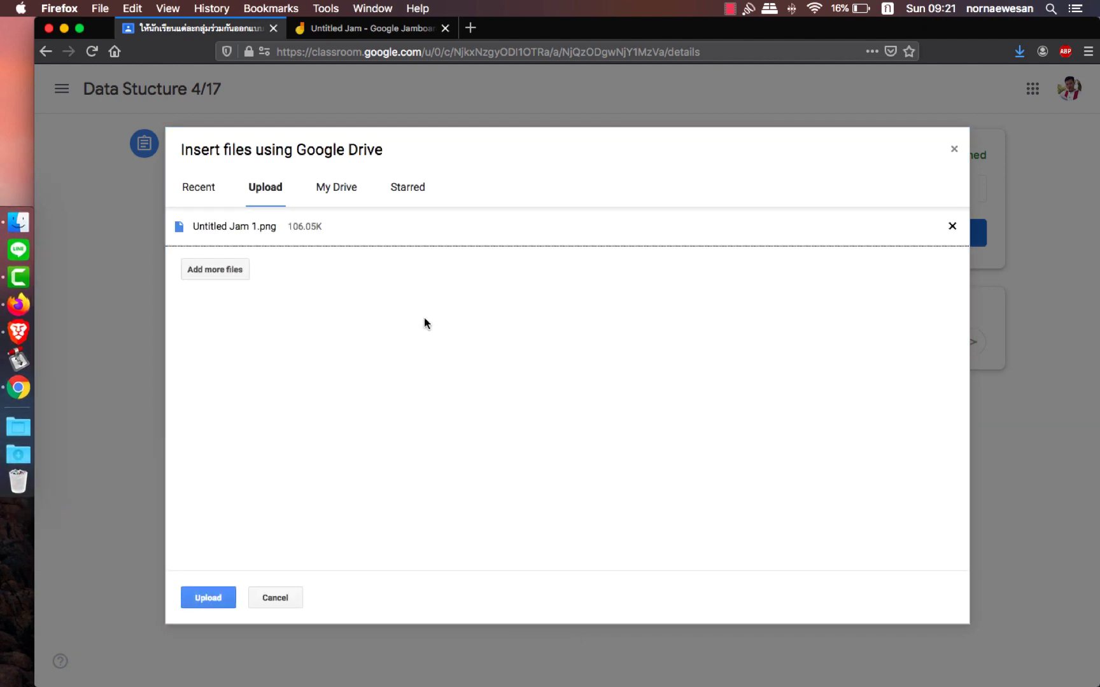
{"action": "left_click", "coordinate": [210, 597]}
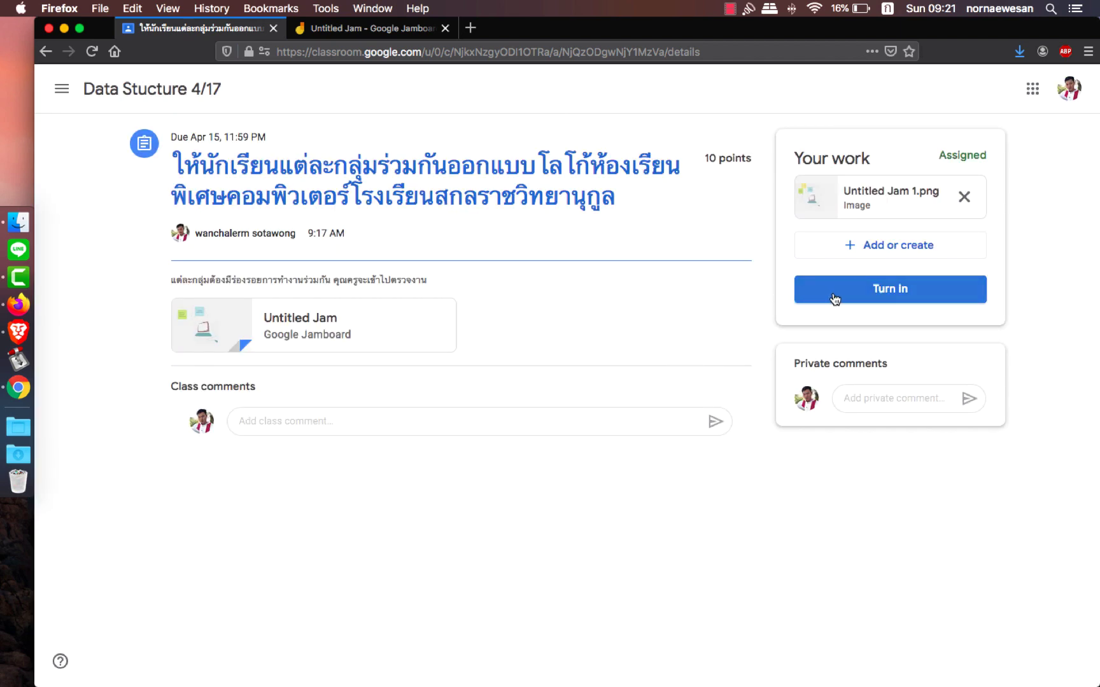
{"action": "left_click", "coordinate": [835, 298]}
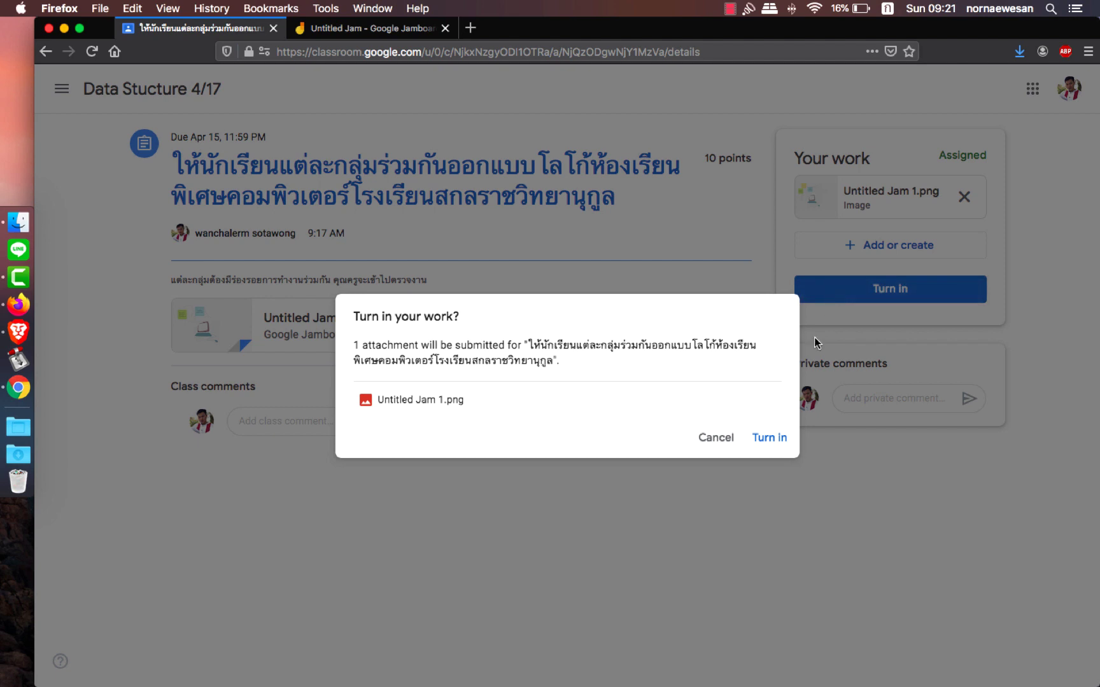
{"action": "left_click", "coordinate": [770, 438]}
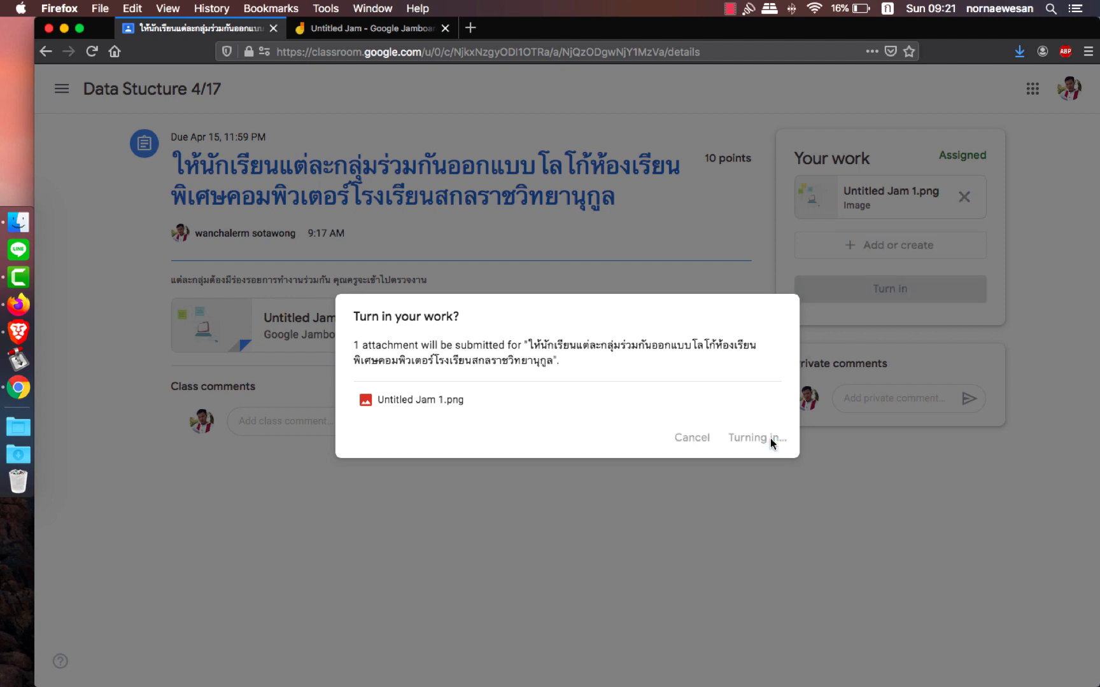